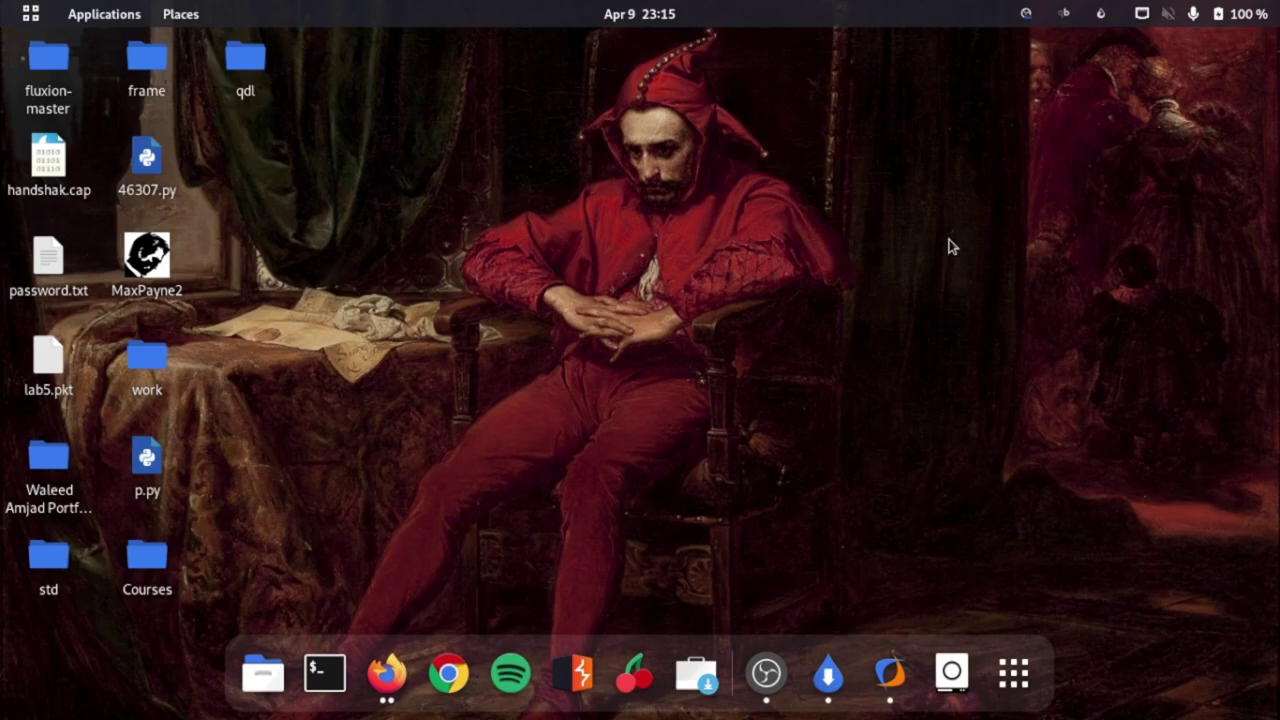
Scroll the Firefox CodeWeavers page to the CrossOver Linux section at $74.00, then bring up the window overview.
{"action": "mouse_move", "coordinate": [2, 2]}
{"action": "left_click", "coordinate": [462, 228]}
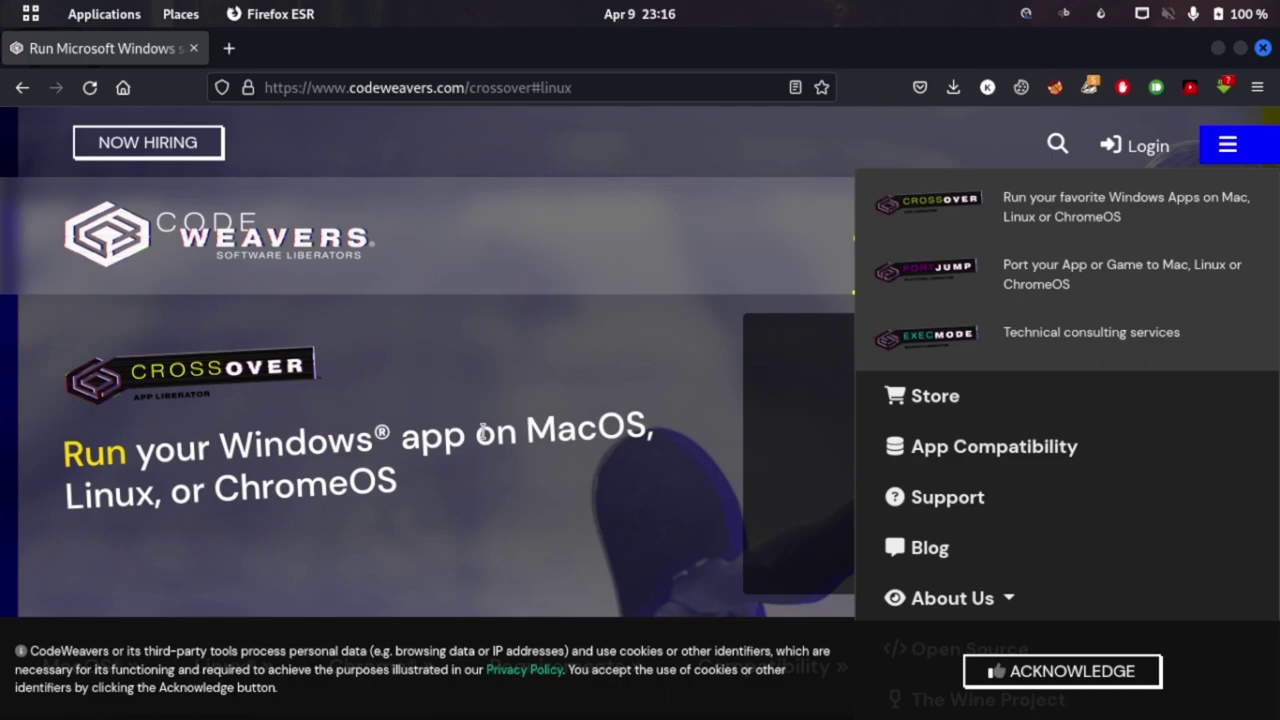
{"action": "scroll", "coordinate": [483, 431], "scroll_direction": "down", "scroll_amount": 5}
{"action": "scroll", "coordinate": [483, 431], "scroll_direction": "down", "scroll_amount": 8}
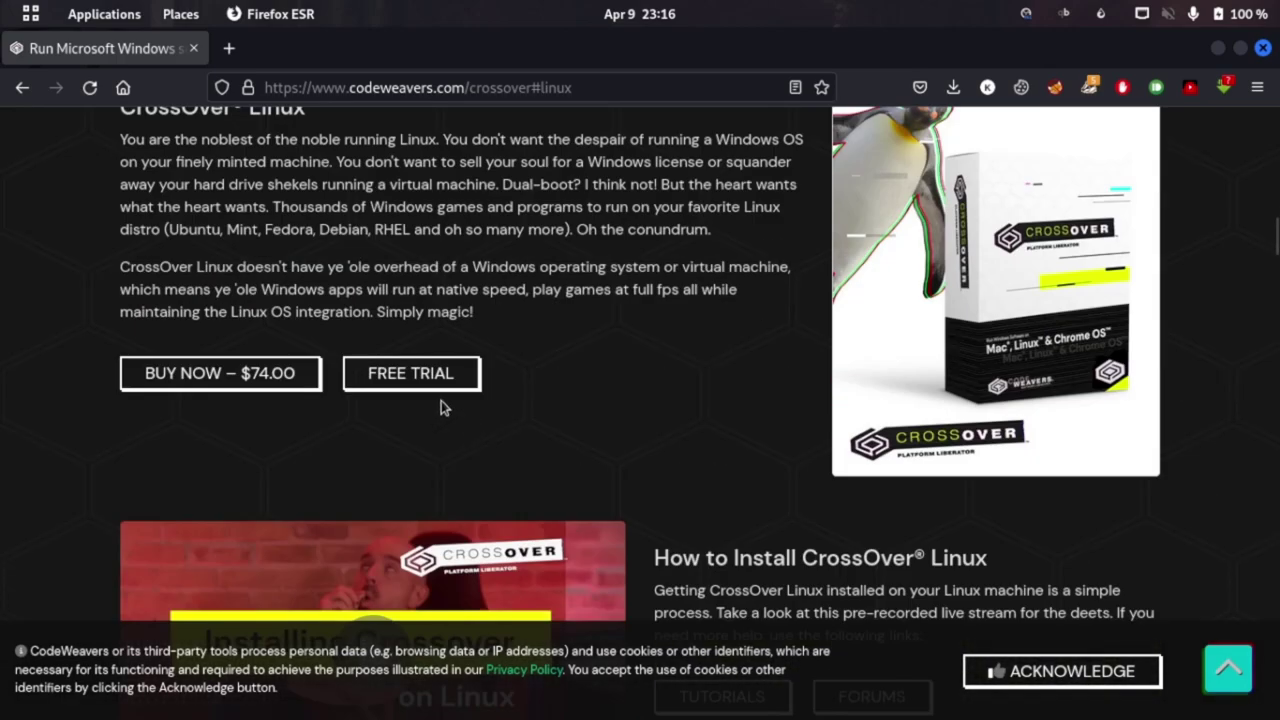
{"action": "scroll", "coordinate": [443, 405], "scroll_direction": "up", "scroll_amount": 2}
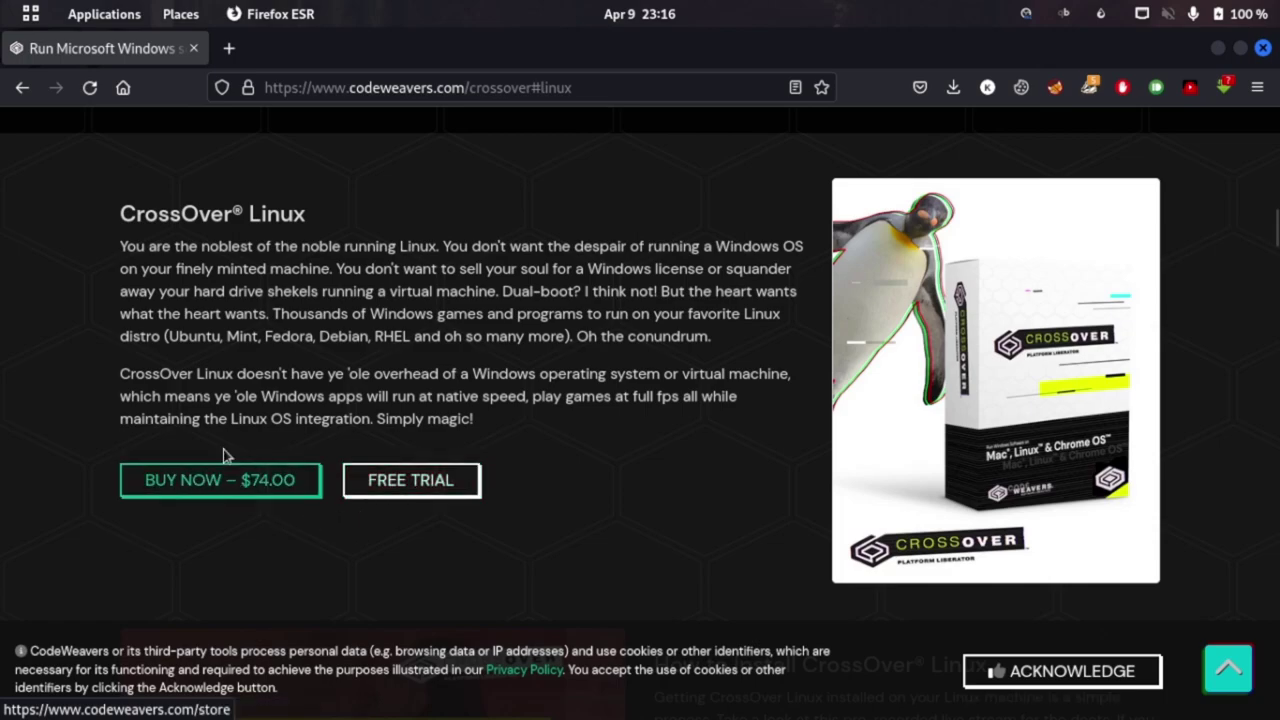
{"action": "key", "text": "super"}
Switch to CrossOver, inspect the Windows 10 64-bit maxpayne2 bottle, then return to Install.
{"action": "left_click", "coordinate": [791, 233]}
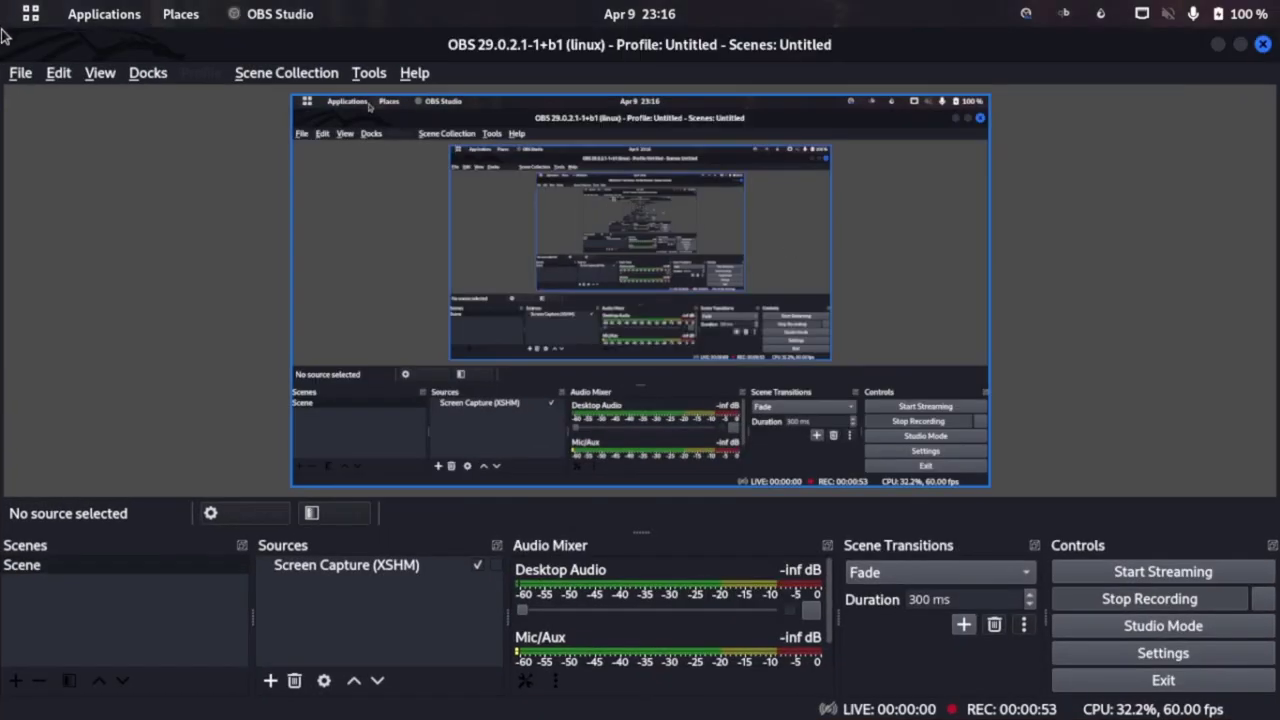
{"action": "key", "text": "super"}
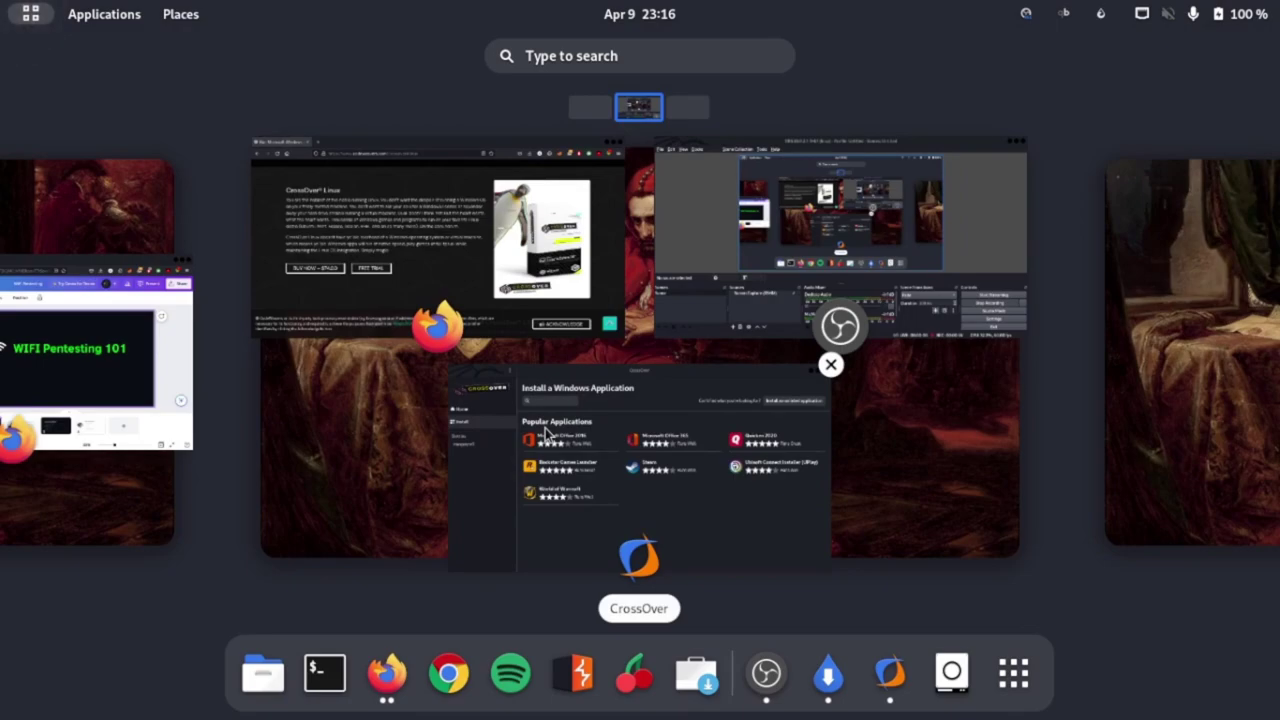
{"action": "left_click", "coordinate": [545, 430]}
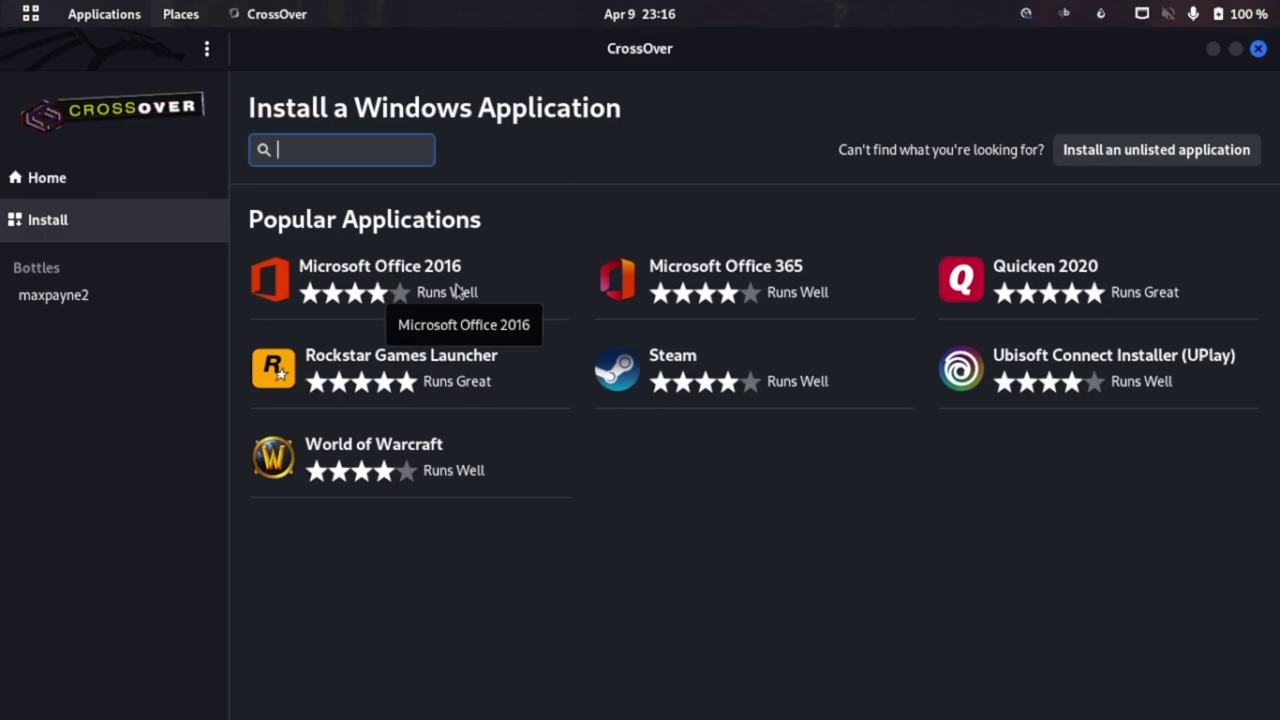
{"action": "left_click", "coordinate": [80, 295]}
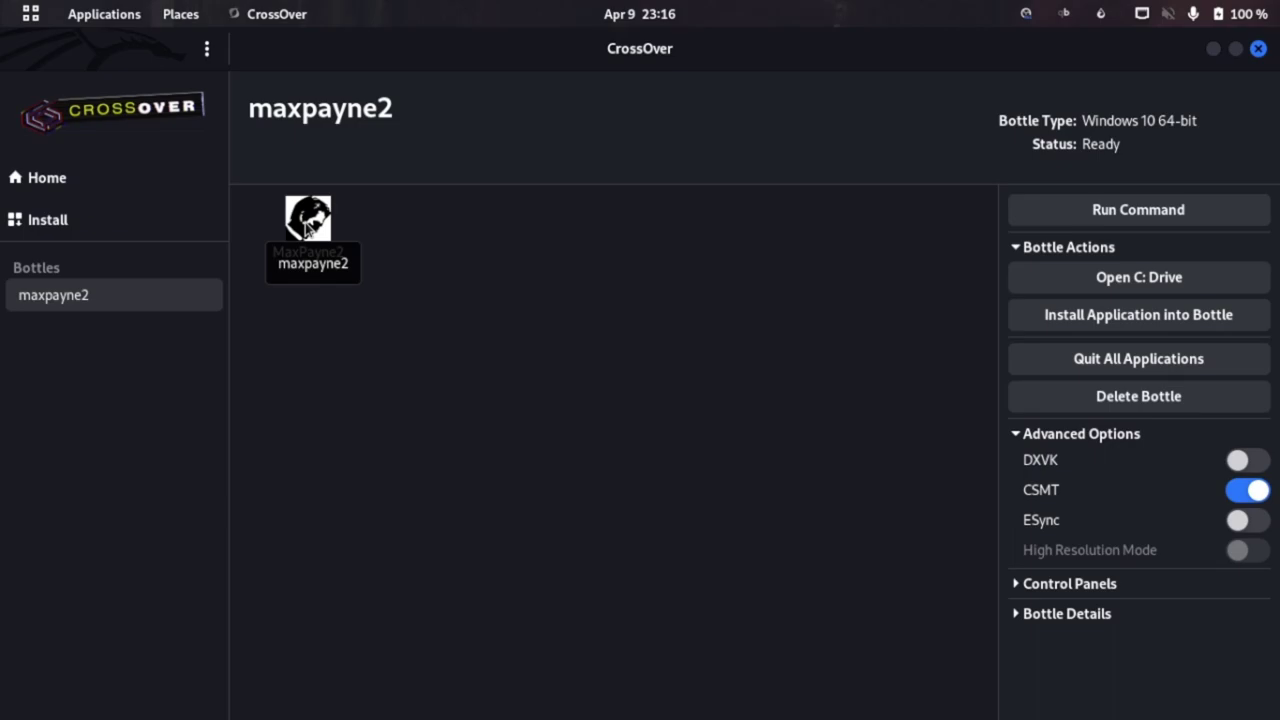
{"action": "left_click", "coordinate": [59, 224]}
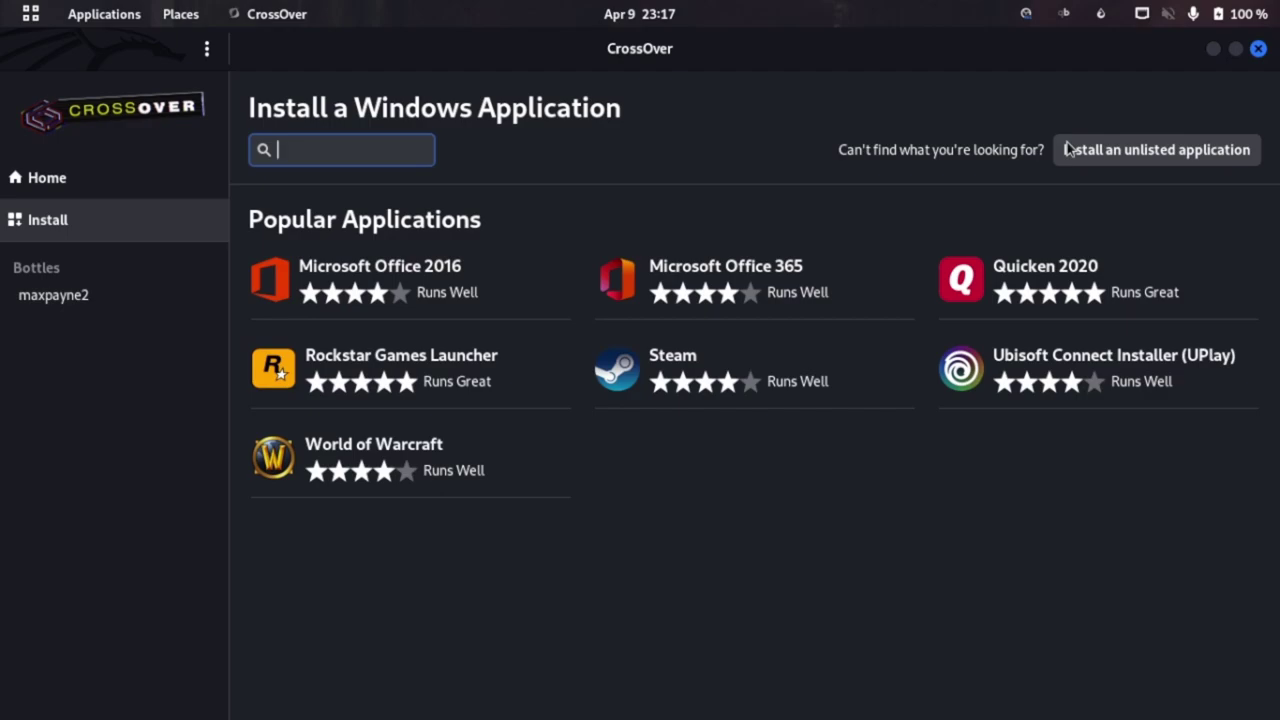
Search the catalogue for 'outlast 2', clear it, and start an unlisted application install.
{"action": "type", "text": "outla"}
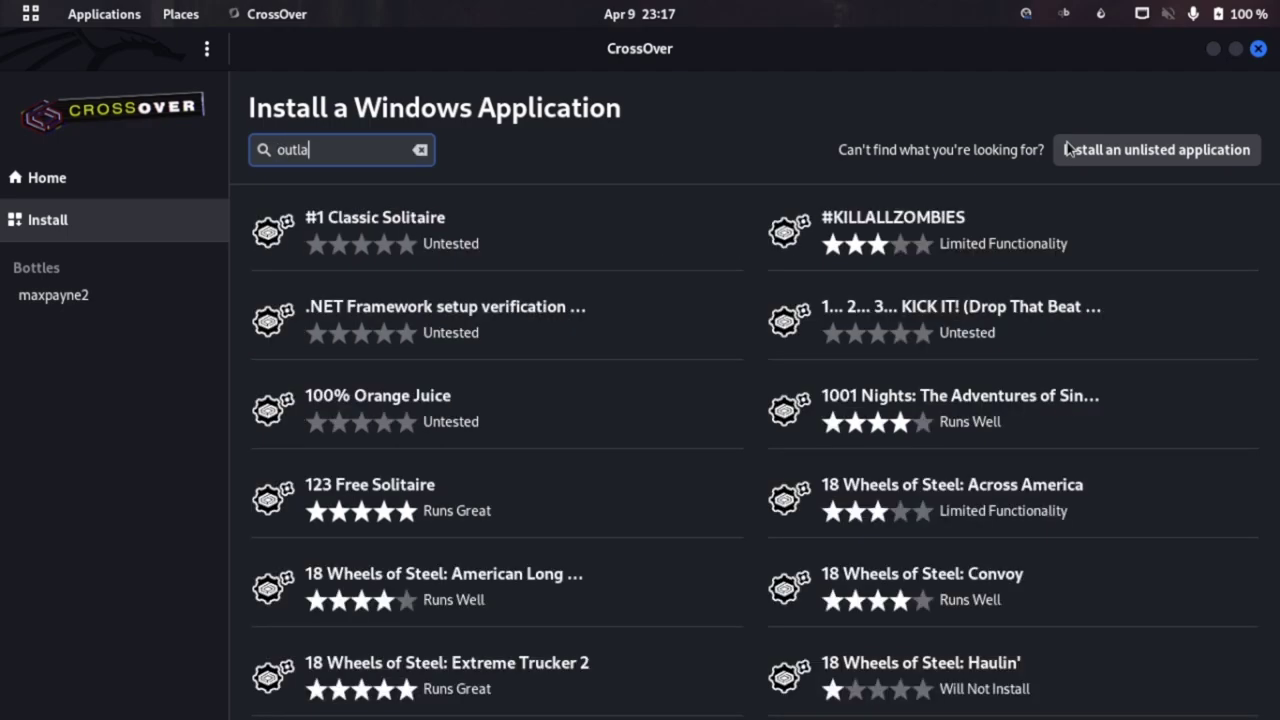
{"action": "type", "text": "st 2"}
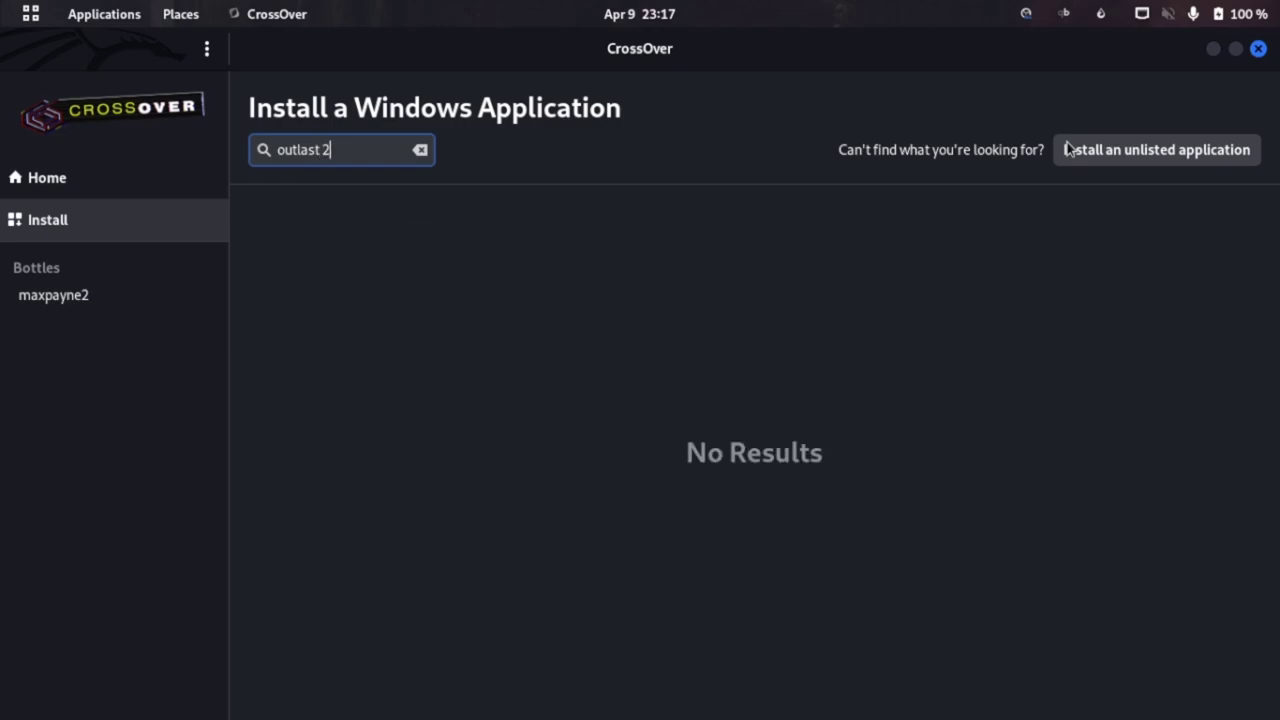
{"action": "key", "text": "ctrl+a"}
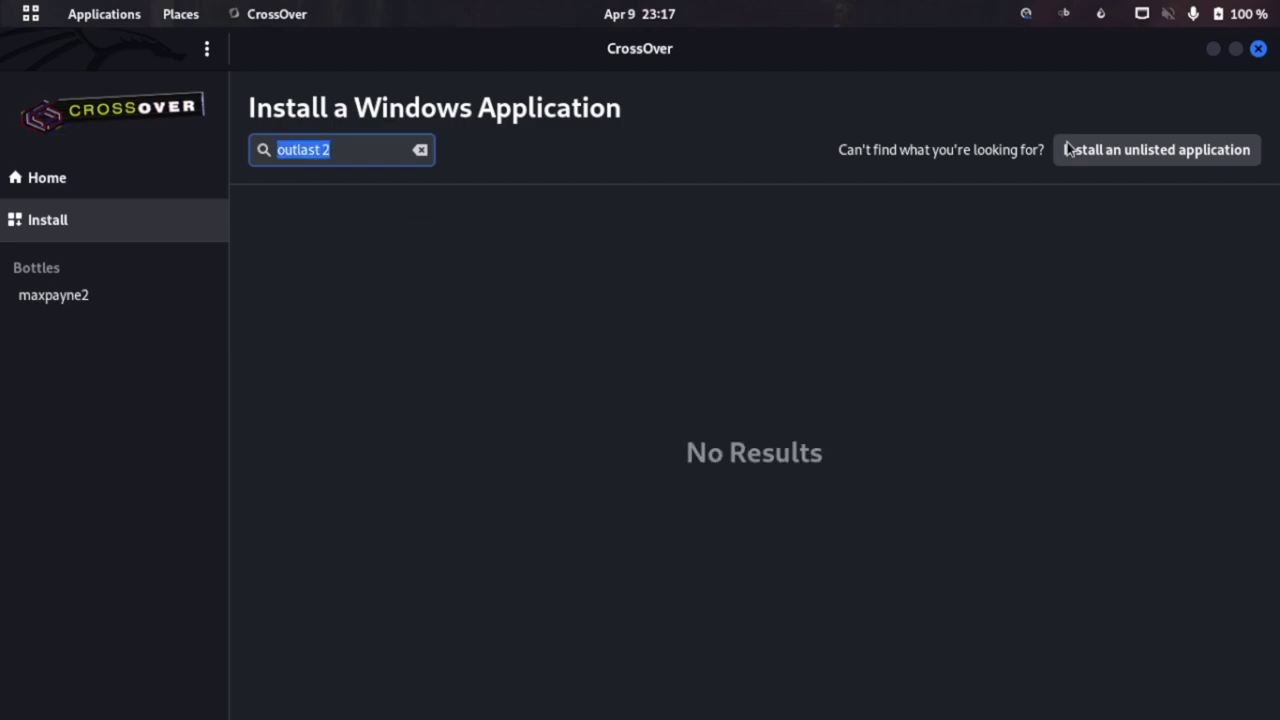
{"action": "key", "text": "BackSpace"}
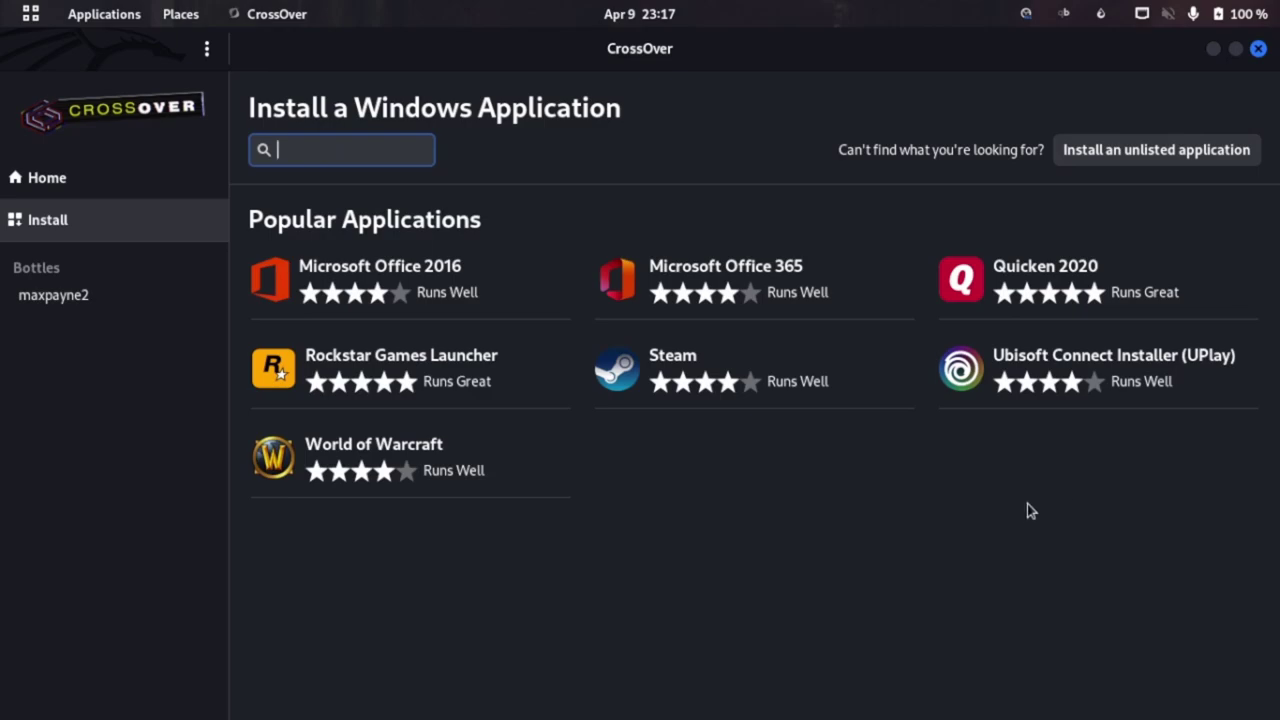
{"action": "left_click", "coordinate": [1122, 157]}
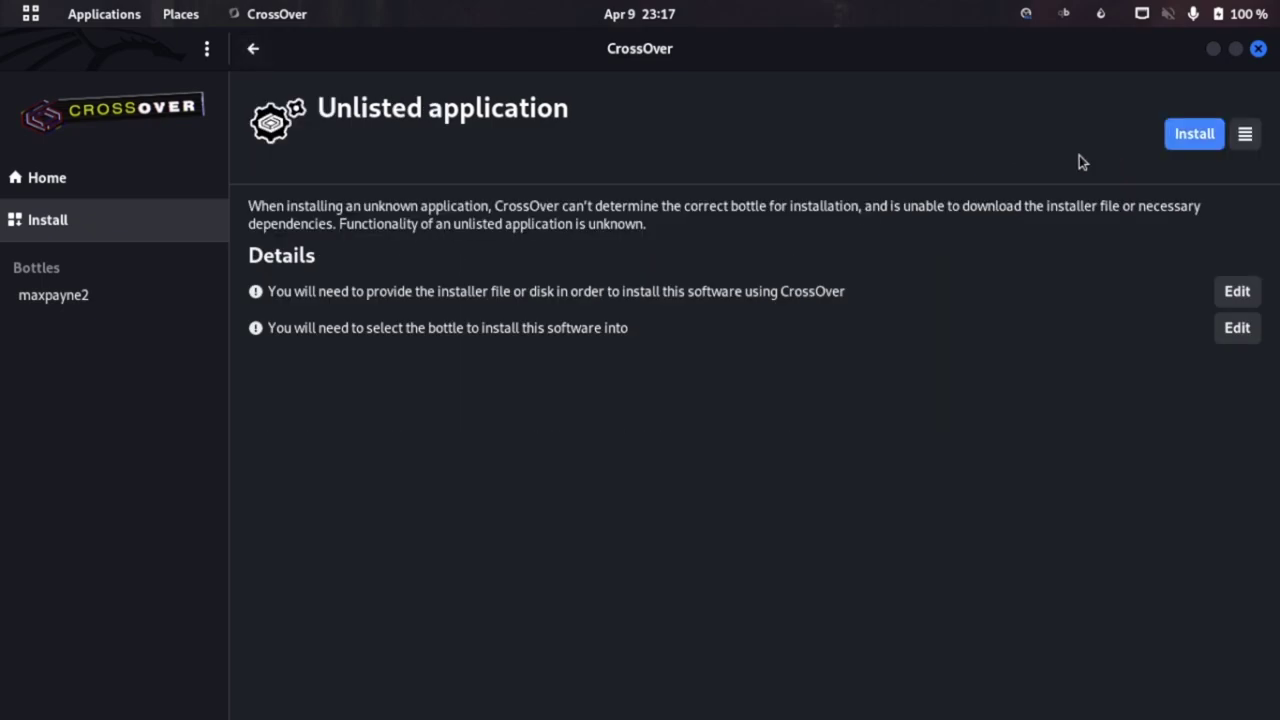
{"action": "left_click", "coordinate": [1187, 145]}
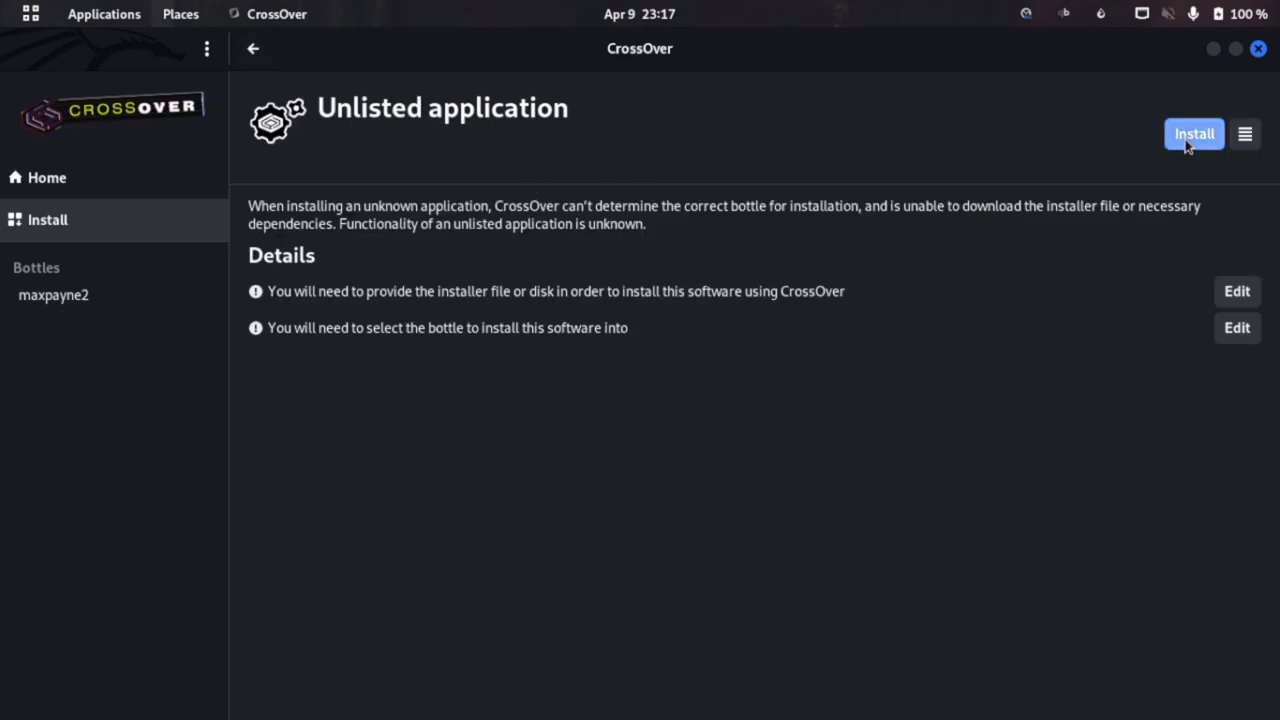
Choose setup.exe in kendata's Outlast 2 [FitGirl Repack] folder as the installer.
{"action": "left_click", "coordinate": [142, 356]}
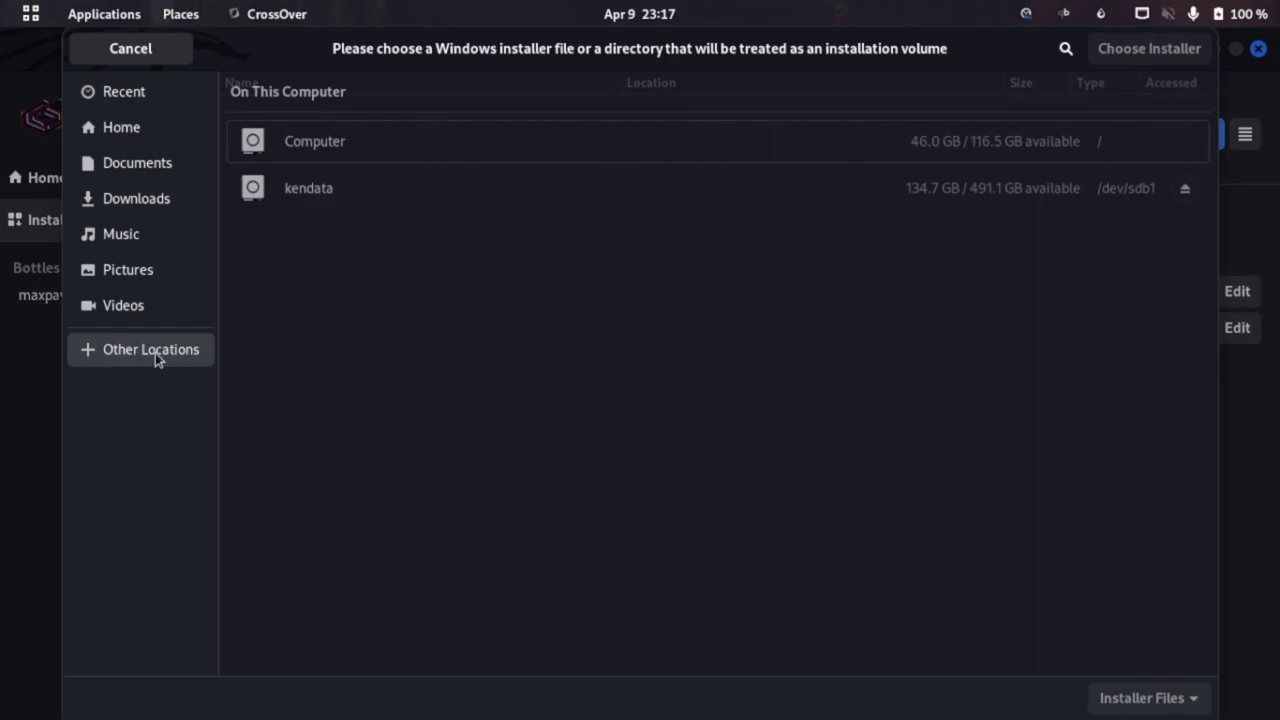
{"action": "left_click", "coordinate": [288, 190]}
{"action": "scroll", "coordinate": [329, 449], "scroll_direction": "down", "scroll_amount": 4}
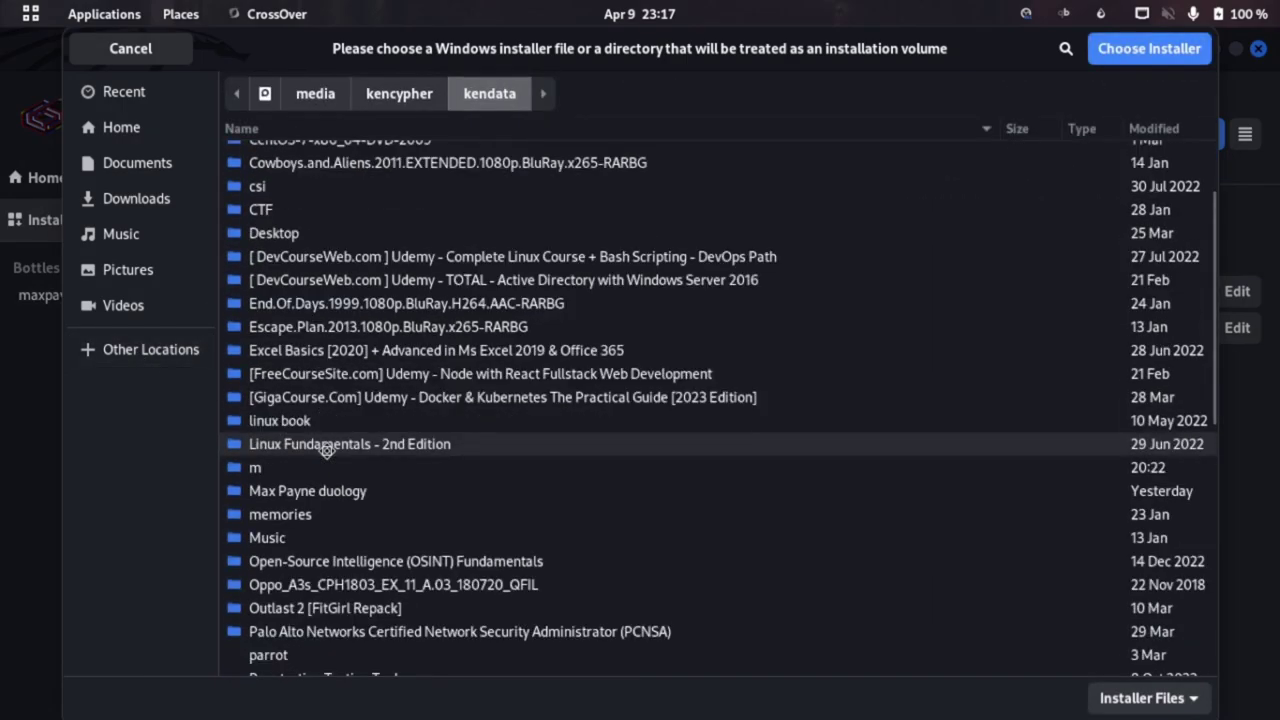
{"action": "double_click", "coordinate": [325, 522]}
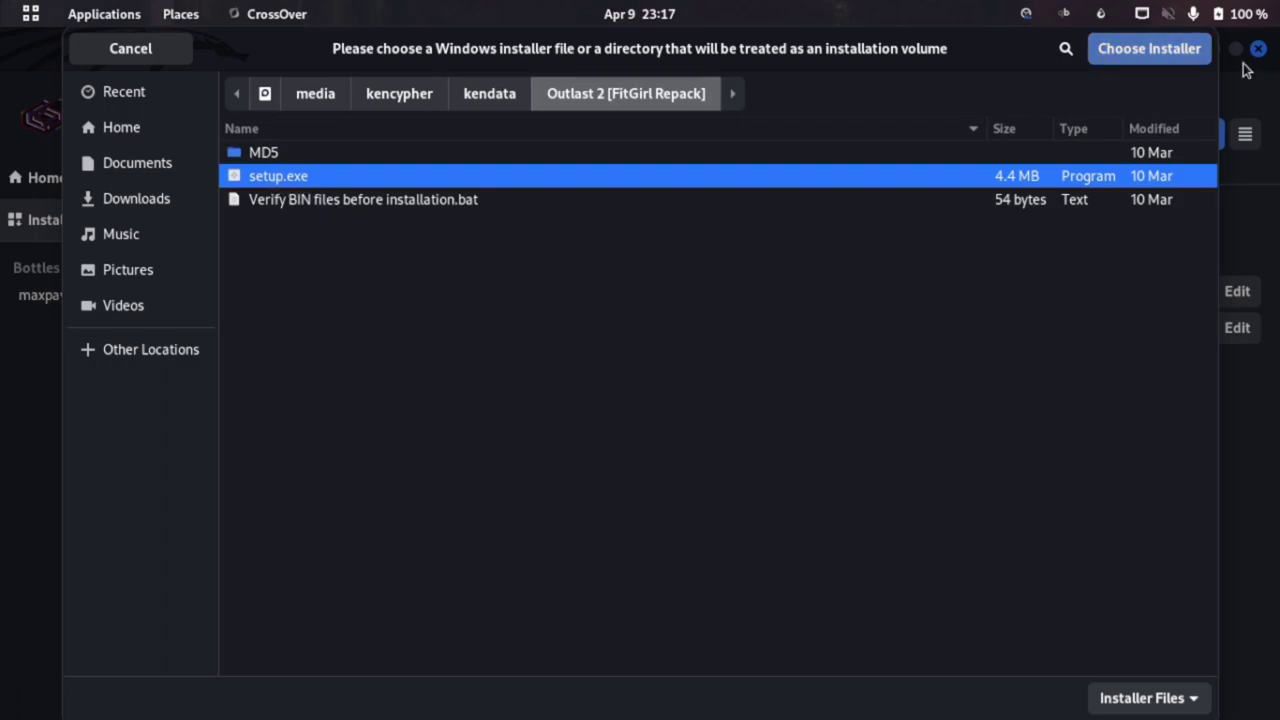
{"action": "left_click", "coordinate": [1143, 48]}
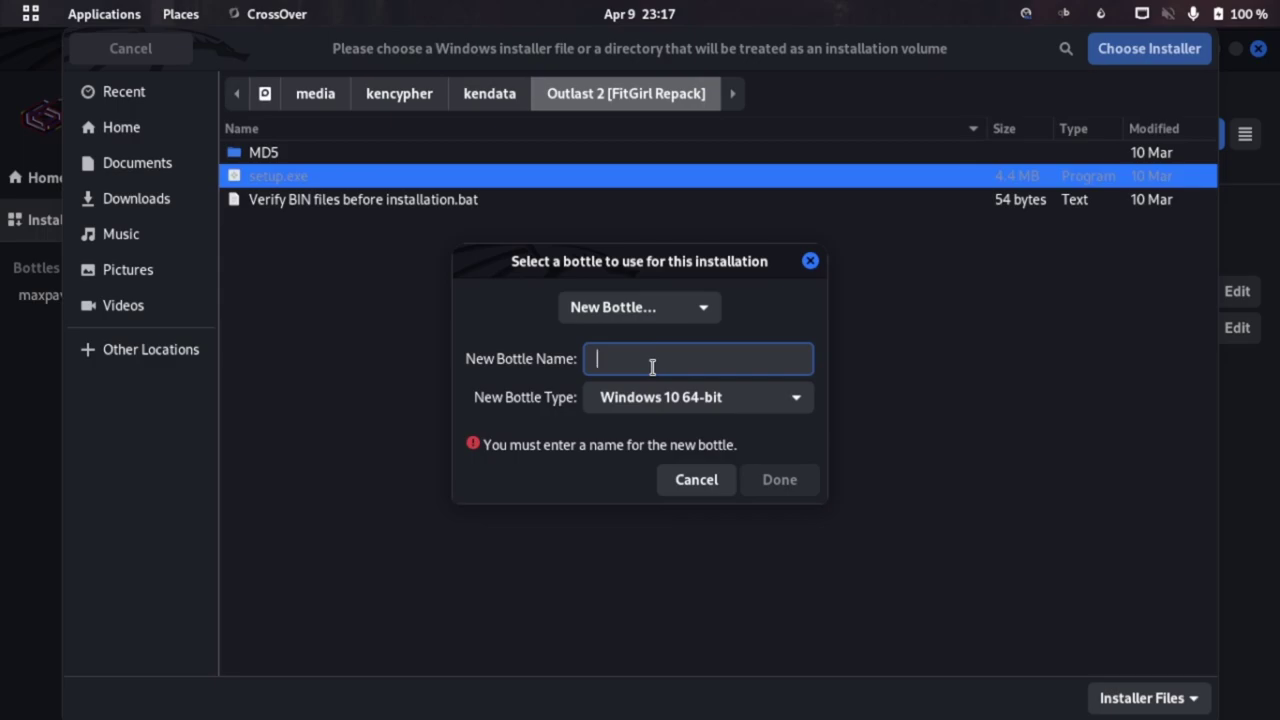
Create a Windows 10 64-bit bottle named outlast2 and begin installing.
{"action": "type", "text": "o"}
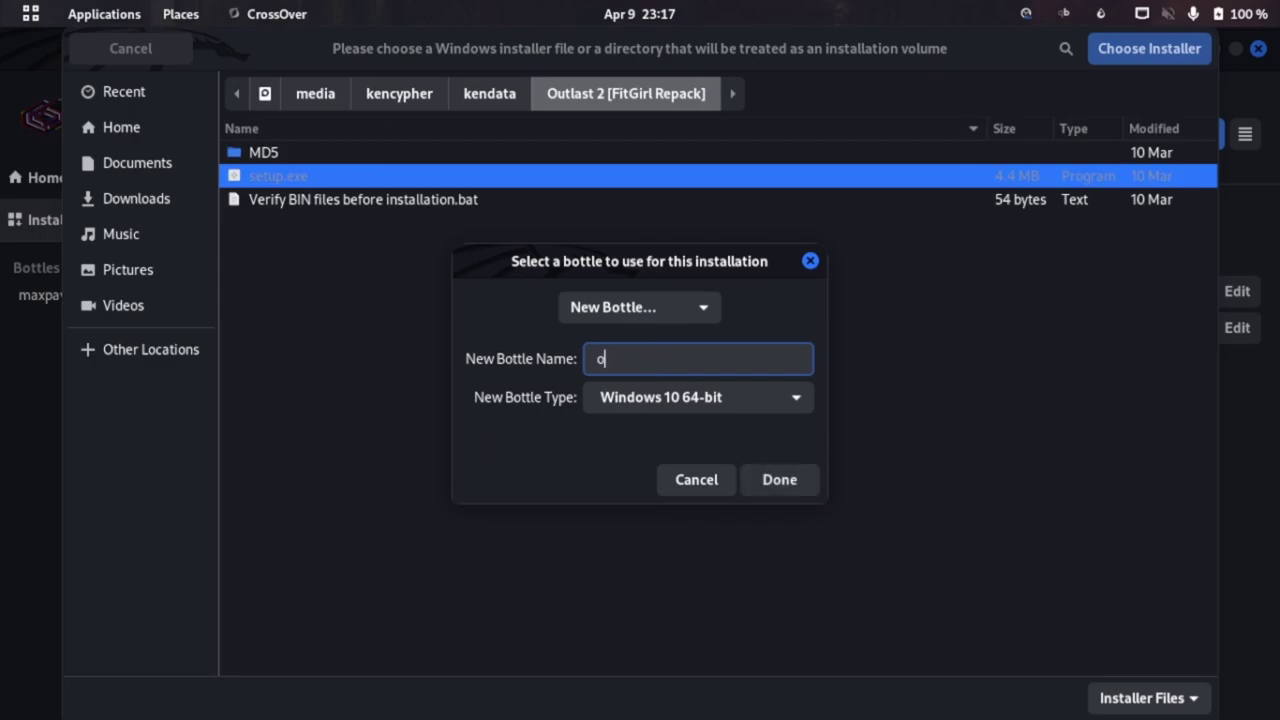
{"action": "type", "text": "utlast2"}
{"action": "left_click", "coordinate": [695, 410]}
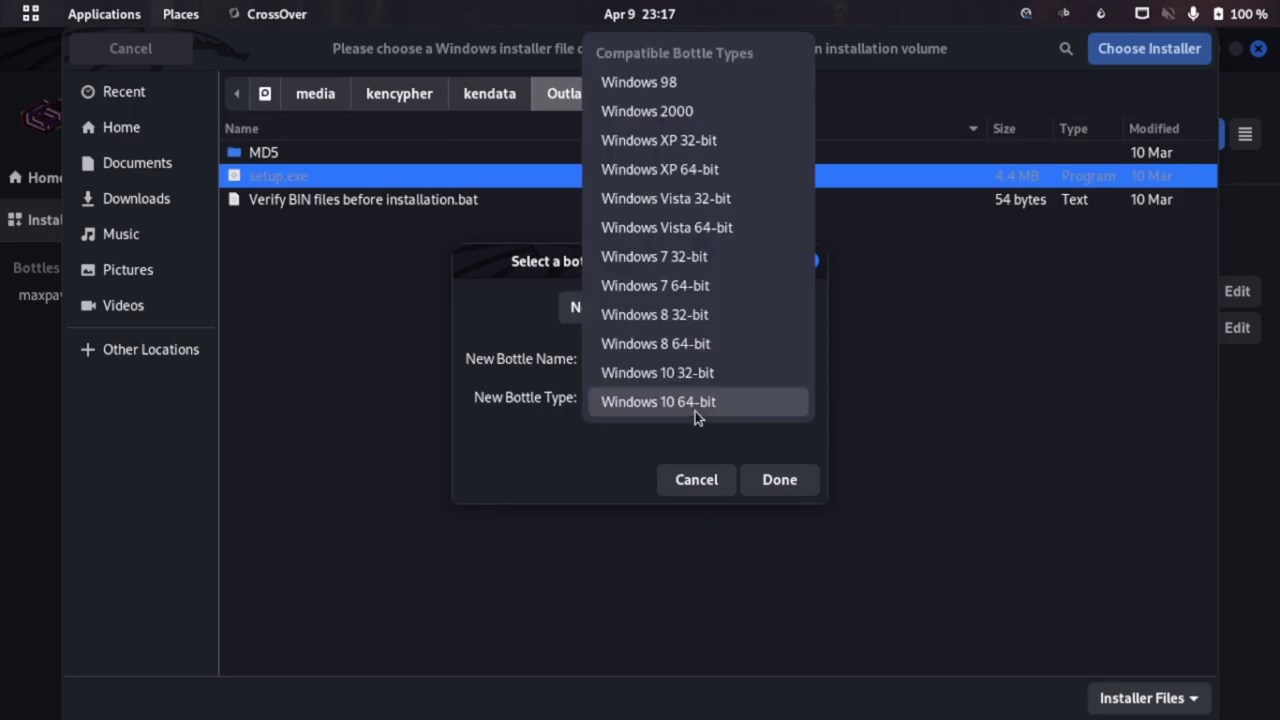
{"action": "left_click", "coordinate": [695, 405]}
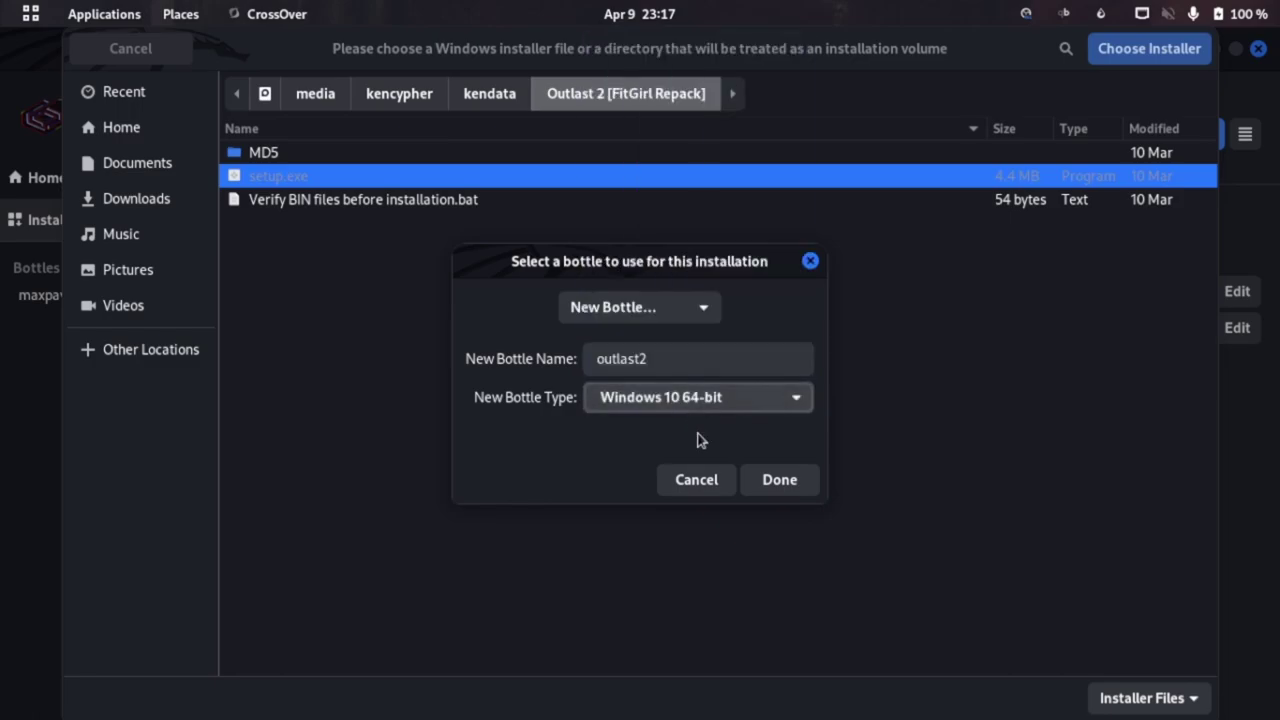
{"action": "left_click", "coordinate": [789, 487]}
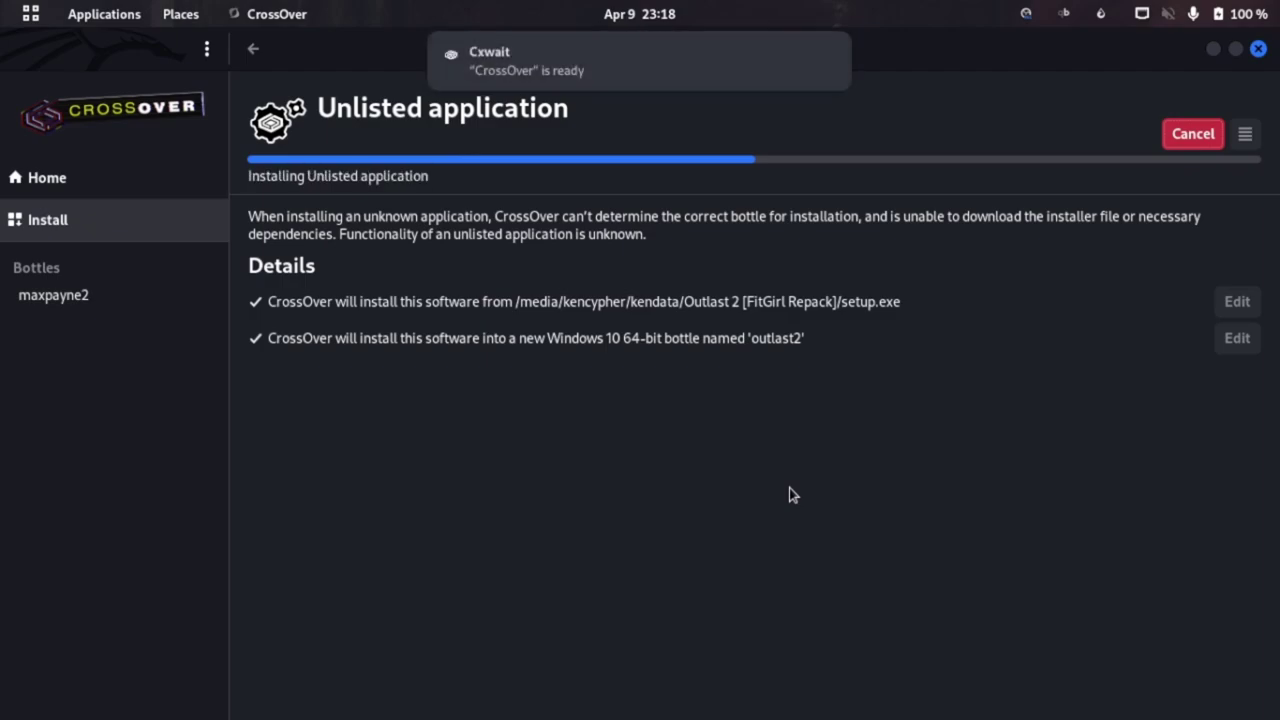
Dismiss the CrossOver ready notification while the outlast2 installation runs.
{"action": "left_click", "coordinate": [571, 72]}
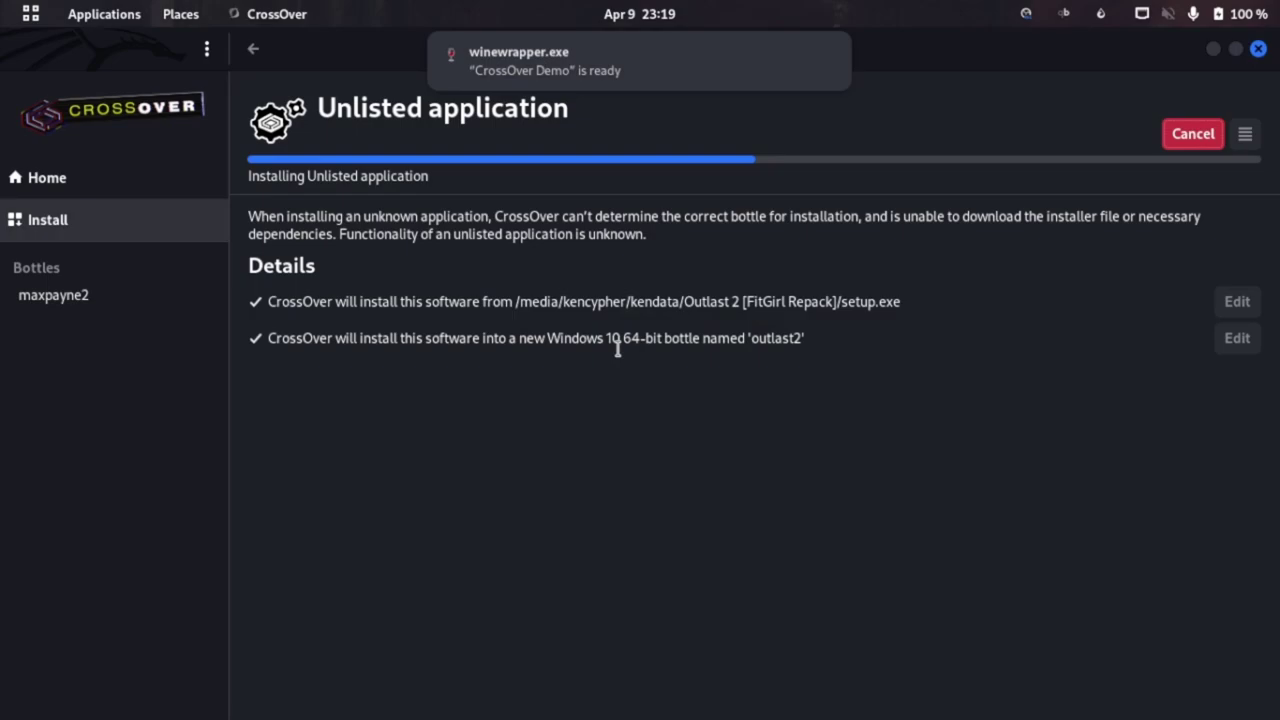
Continue with the CrossOver Demo trial and accept English as the setup language.
{"action": "left_click", "coordinate": [571, 66]}
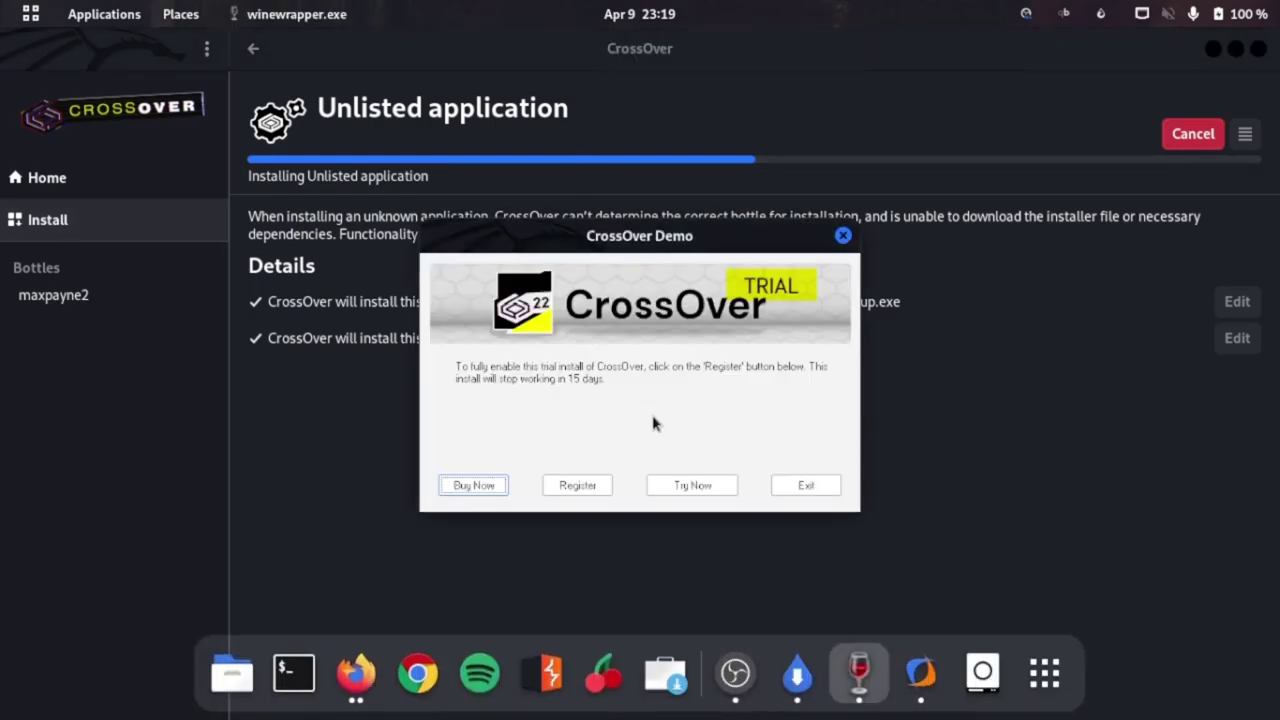
{"action": "left_click", "coordinate": [682, 485]}
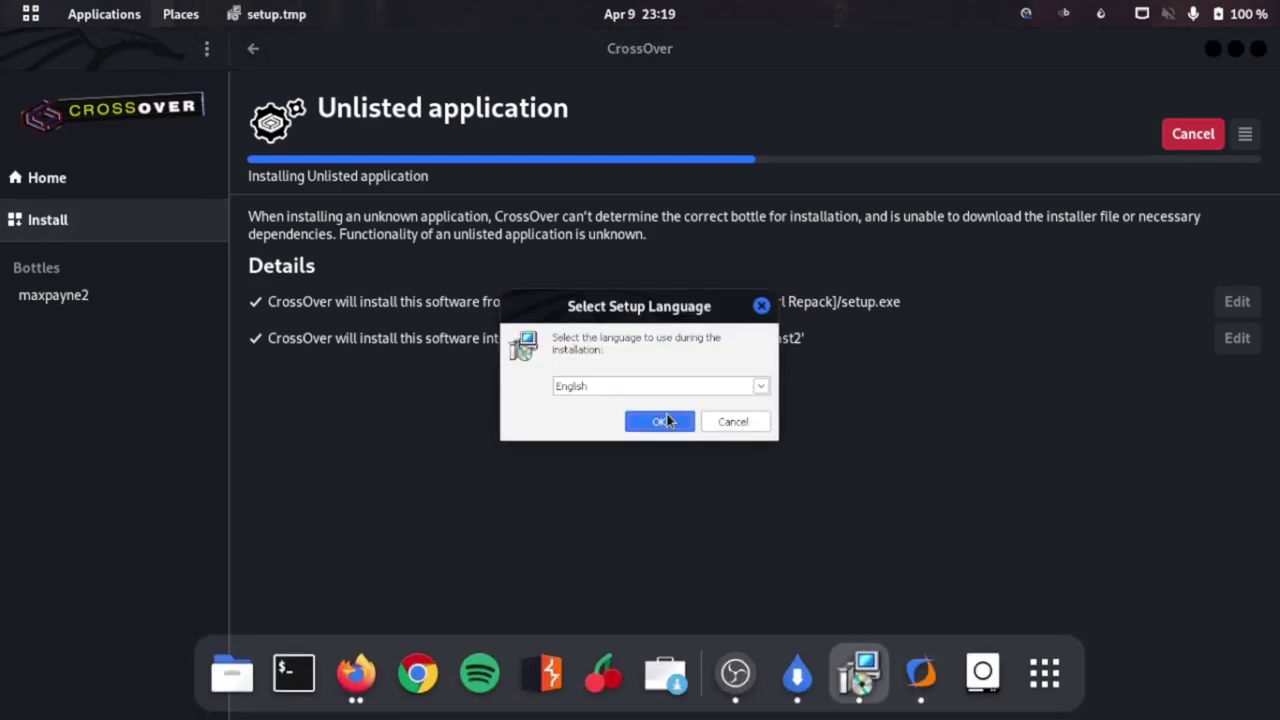
{"action": "left_click", "coordinate": [664, 421]}
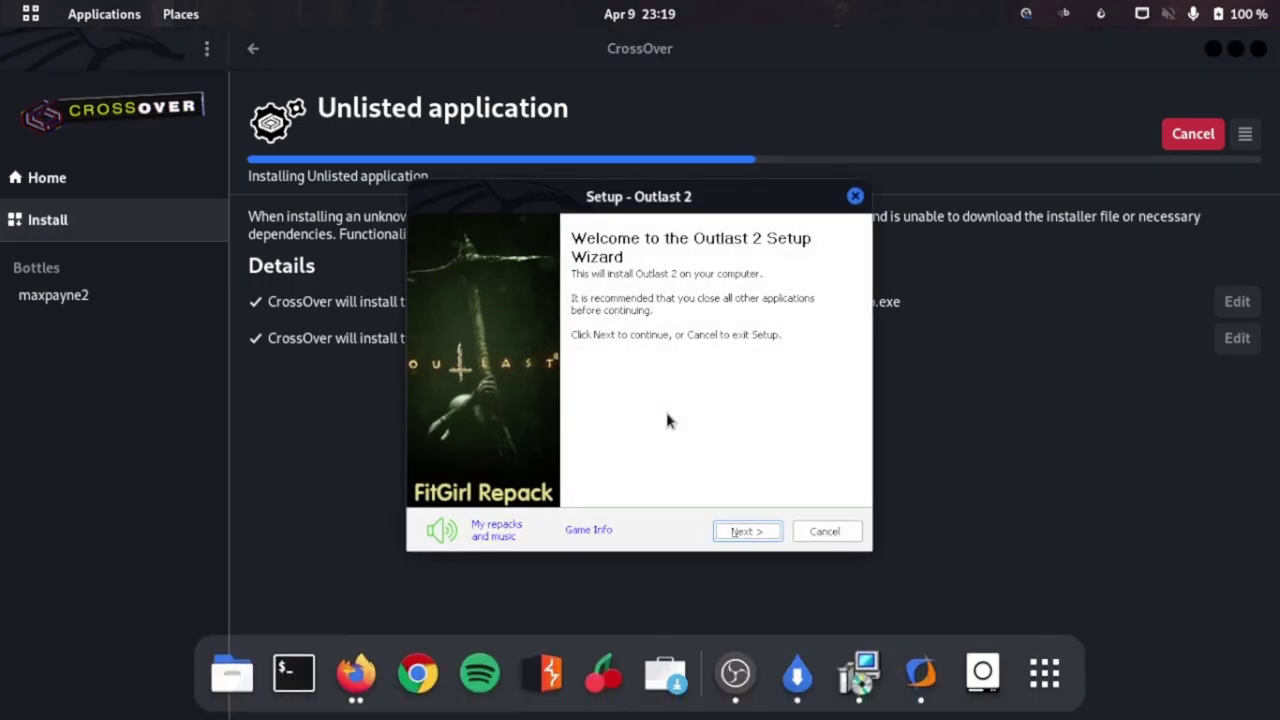
Advance the Outlast 2 setup past the welcome, information and install-folder pages.
{"action": "left_click", "coordinate": [747, 531]}
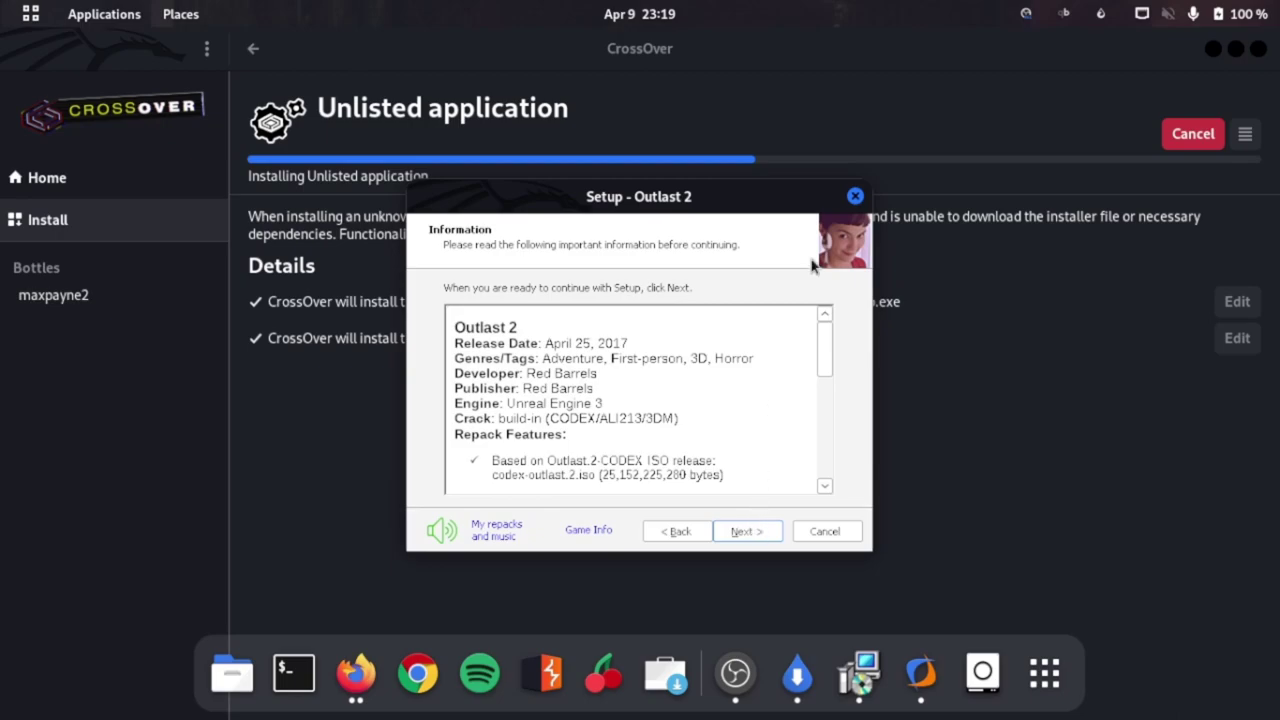
{"action": "scroll", "coordinate": [685, 402], "scroll_direction": "down", "scroll_amount": 5}
{"action": "scroll", "coordinate": [685, 402], "scroll_direction": "up", "scroll_amount": 5}
{"action": "scroll", "coordinate": [685, 402], "scroll_direction": "down", "scroll_amount": 5}
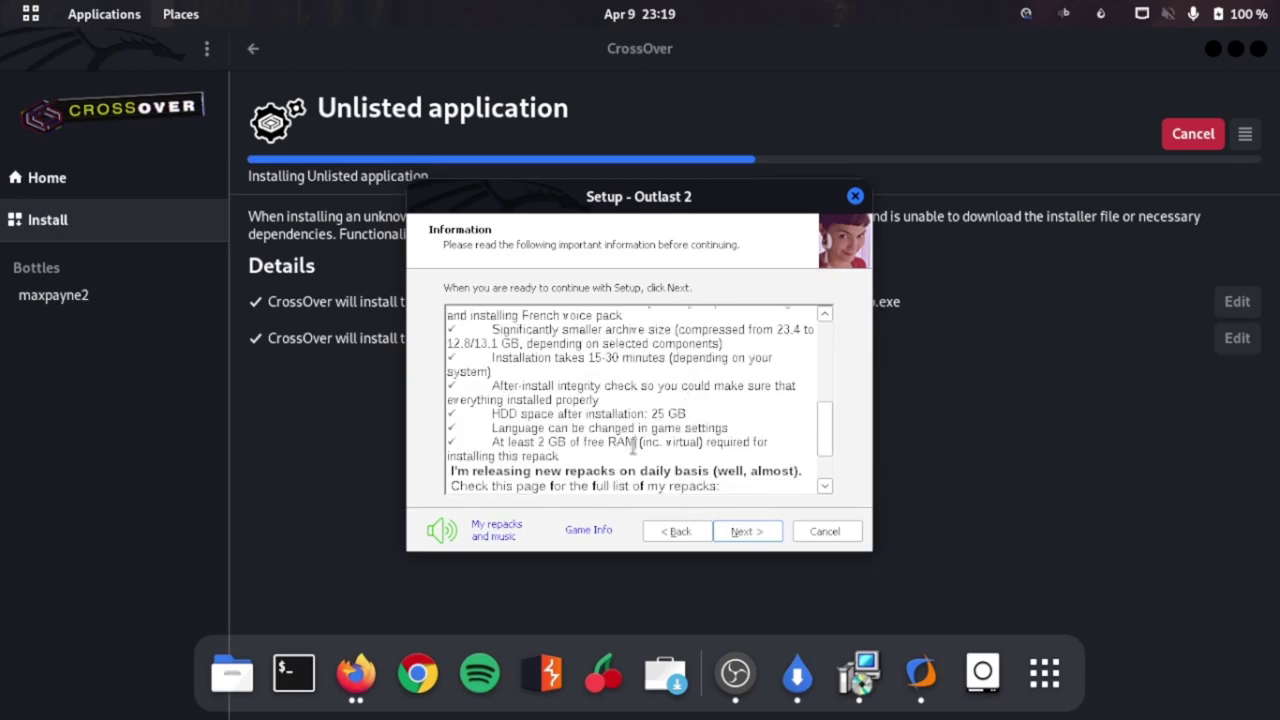
{"action": "left_click_drag", "start_coordinate": [633, 446], "coordinate": [480, 445]}
{"action": "left_click", "coordinate": [577, 450]}
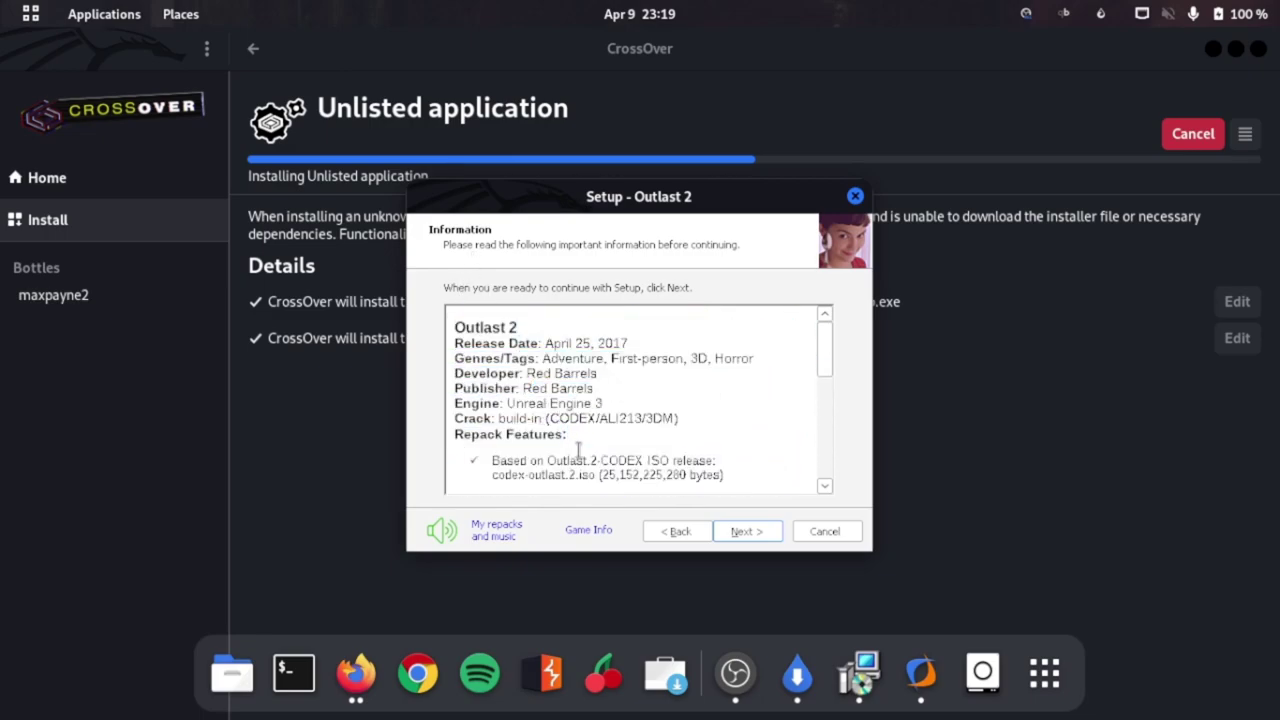
{"action": "left_click", "coordinate": [760, 538]}
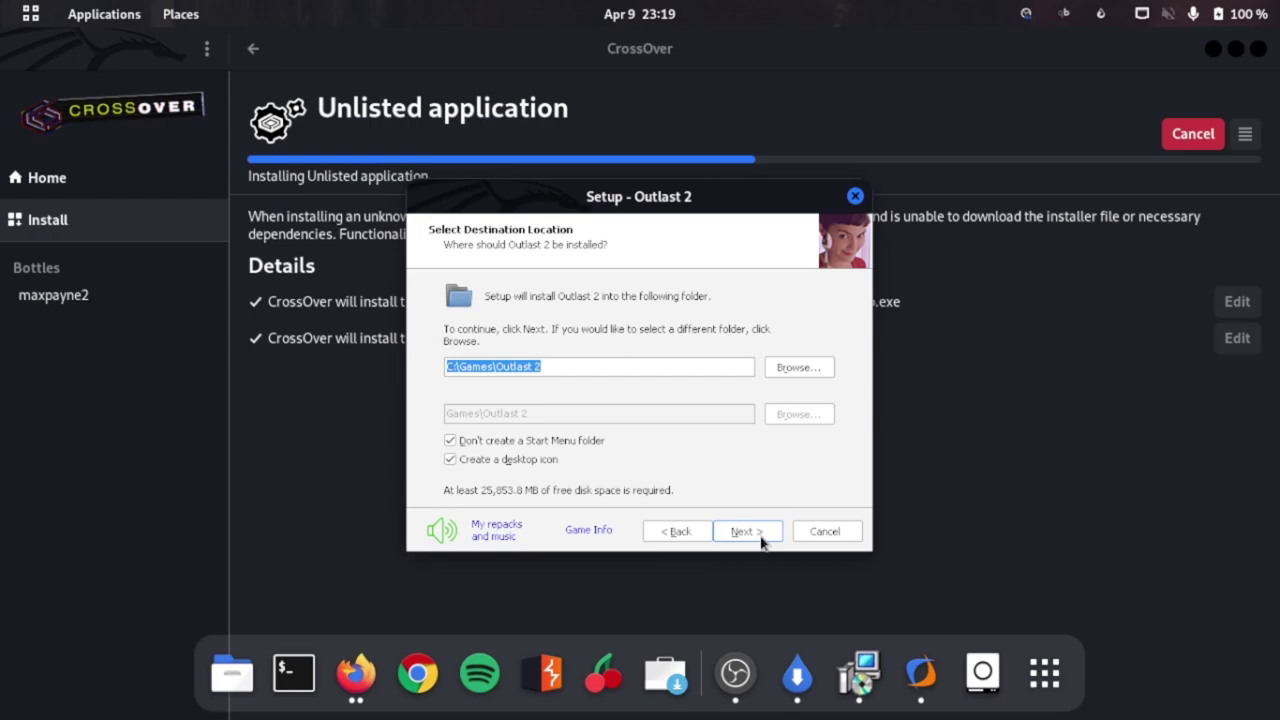
{"action": "left_click", "coordinate": [748, 531]}
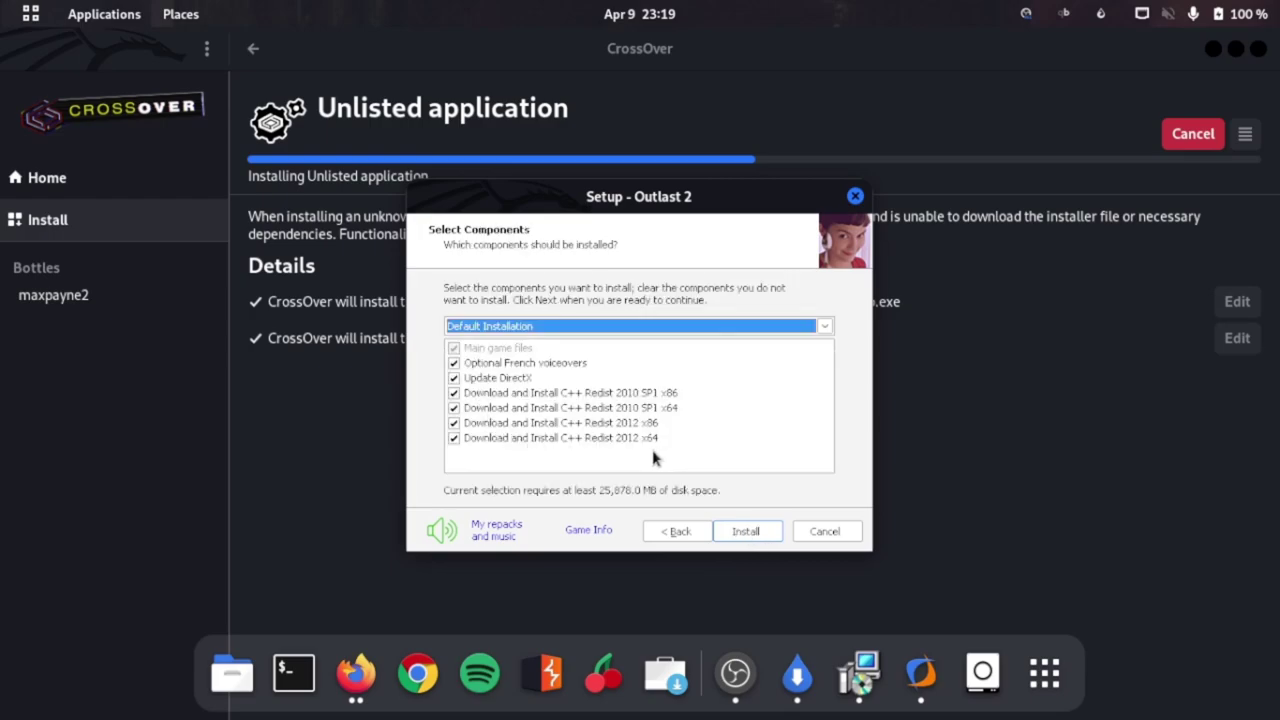
Untick Optional French voiceovers, then cancel setup and confirm exiting without installing.
{"action": "left_click", "coordinate": [454, 365]}
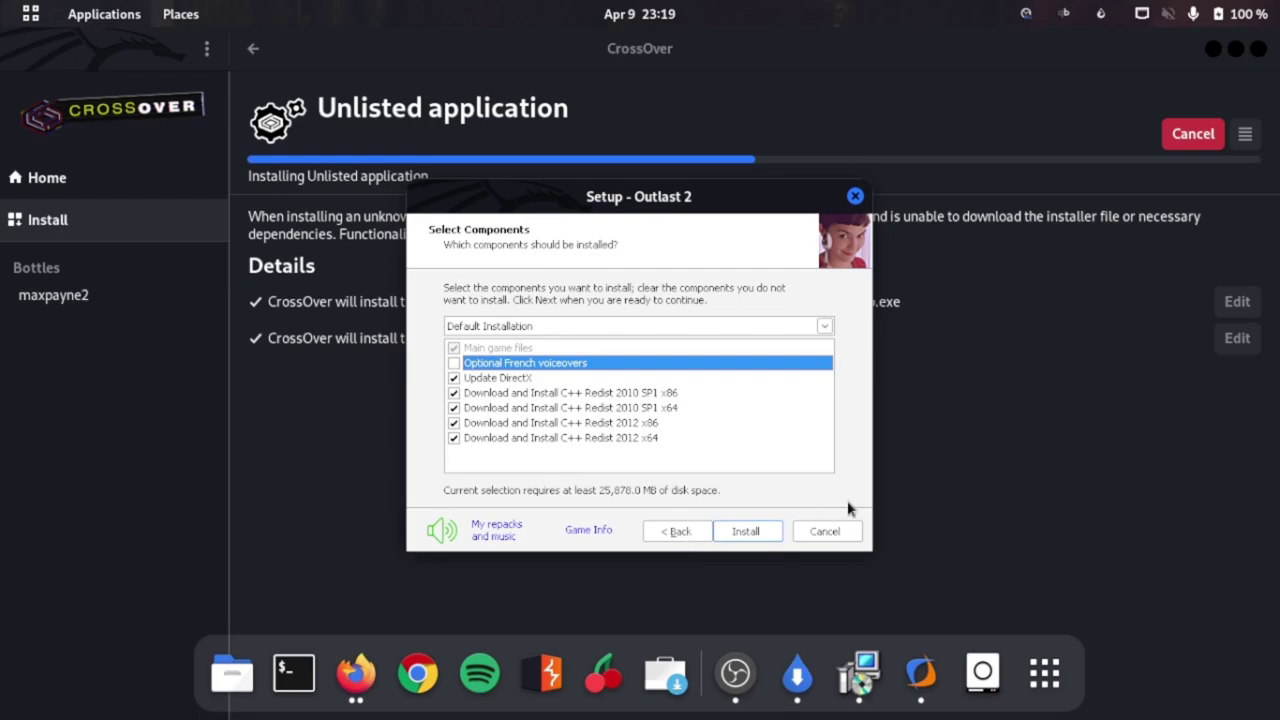
{"action": "left_click", "coordinate": [825, 531]}
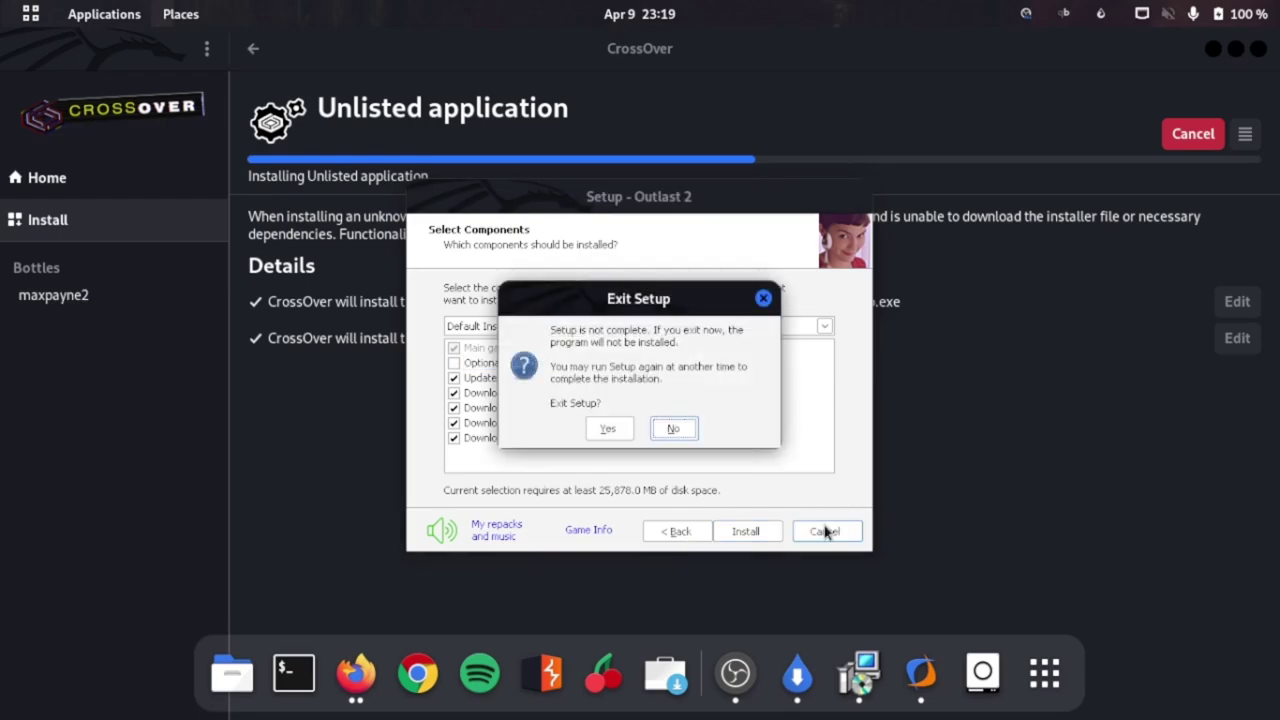
{"action": "left_click", "coordinate": [609, 429]}
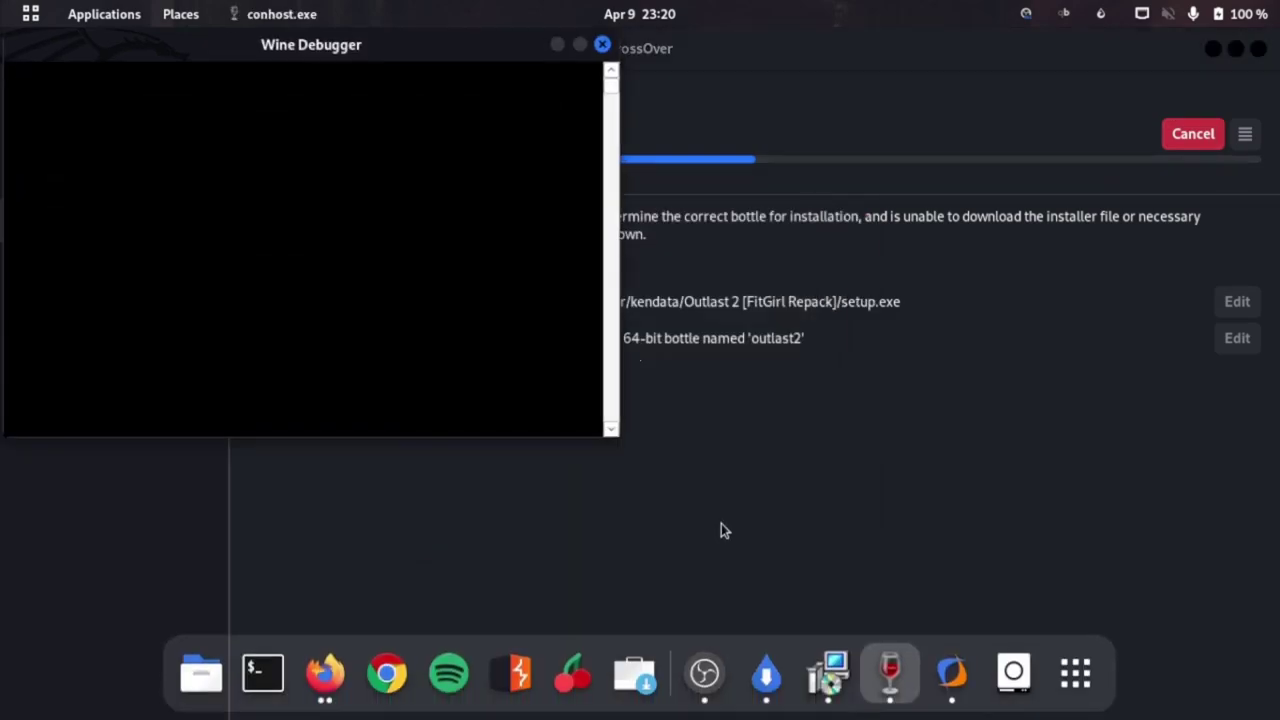
Close the error and Wine Debugger windows, delete the outlast2 bottle, and select MaxPayne2 in maxpayne2.
{"action": "left_click", "coordinate": [469, 394]}
{"action": "left_click", "coordinate": [602, 47]}
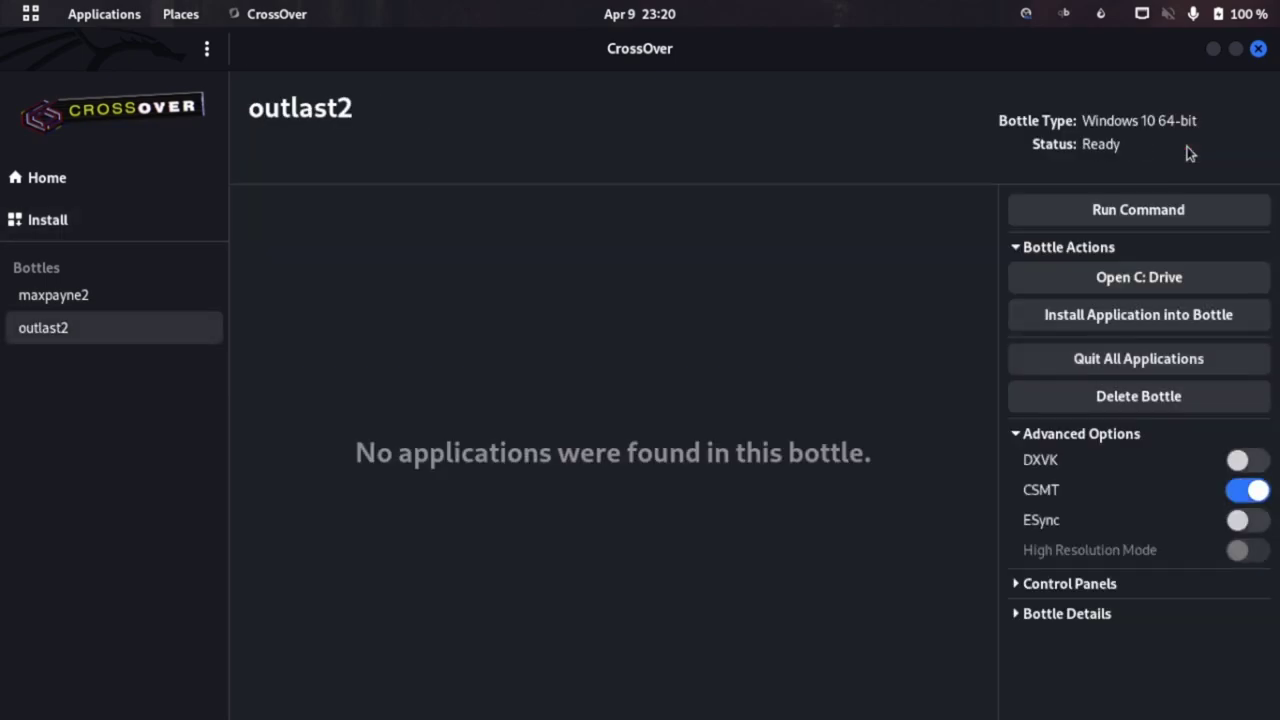
{"action": "left_click", "coordinate": [1147, 401]}
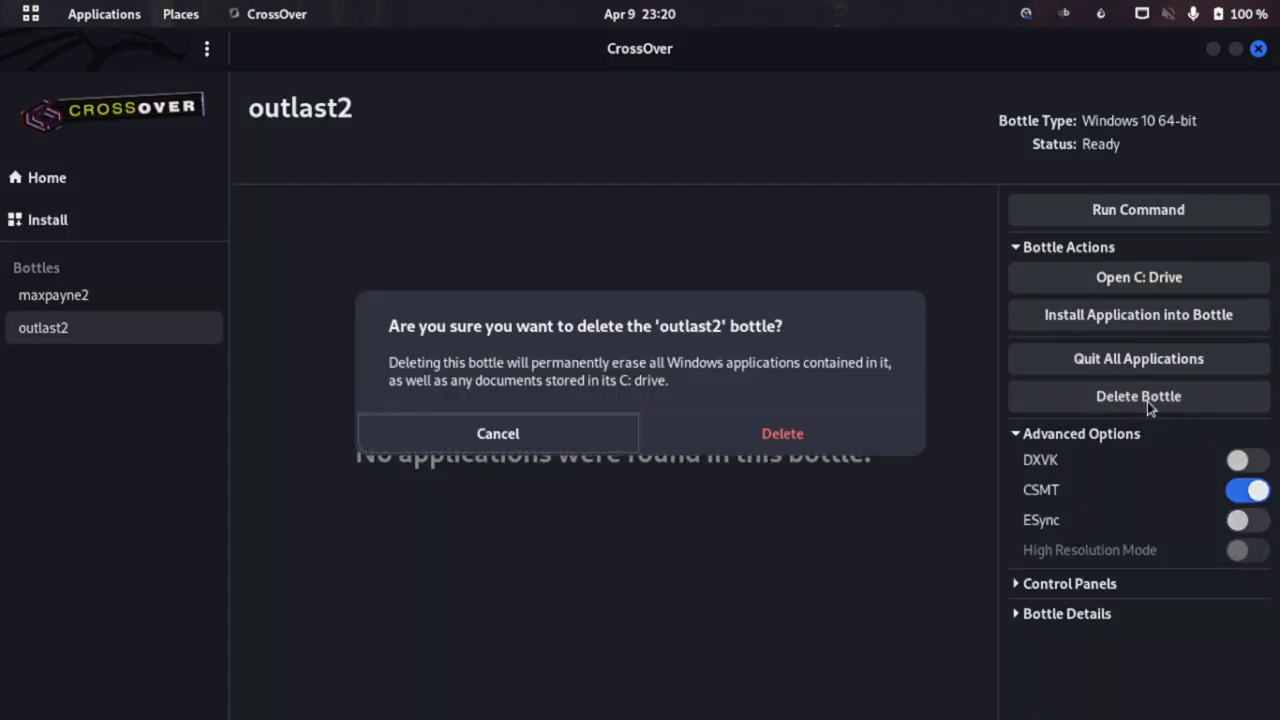
{"action": "left_click", "coordinate": [760, 431]}
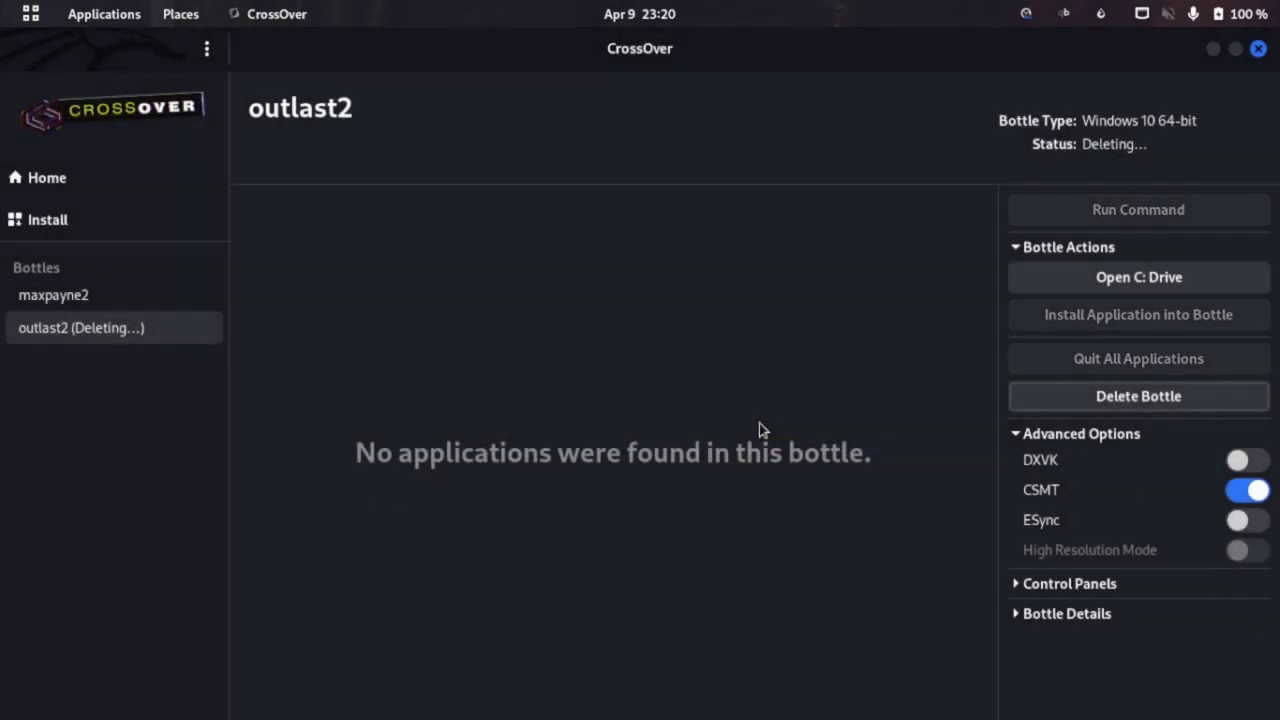
{"action": "left_click", "coordinate": [60, 300]}
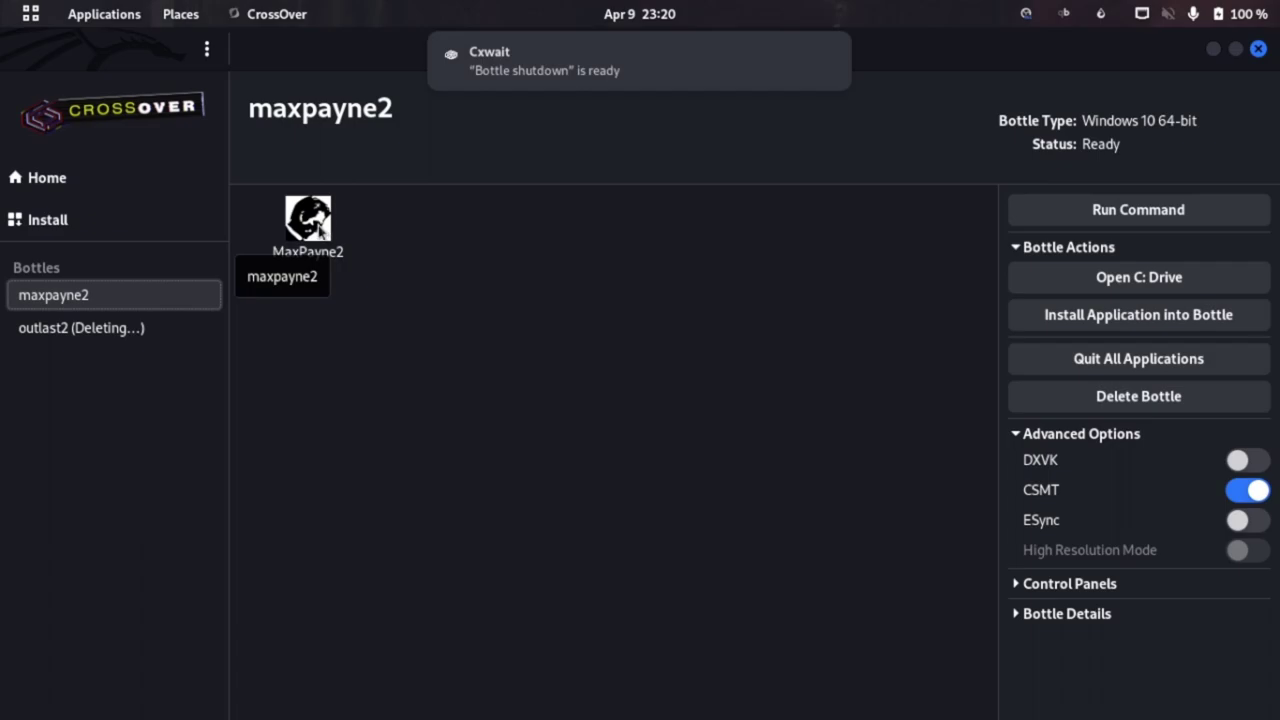
{"action": "left_click", "coordinate": [318, 226]}
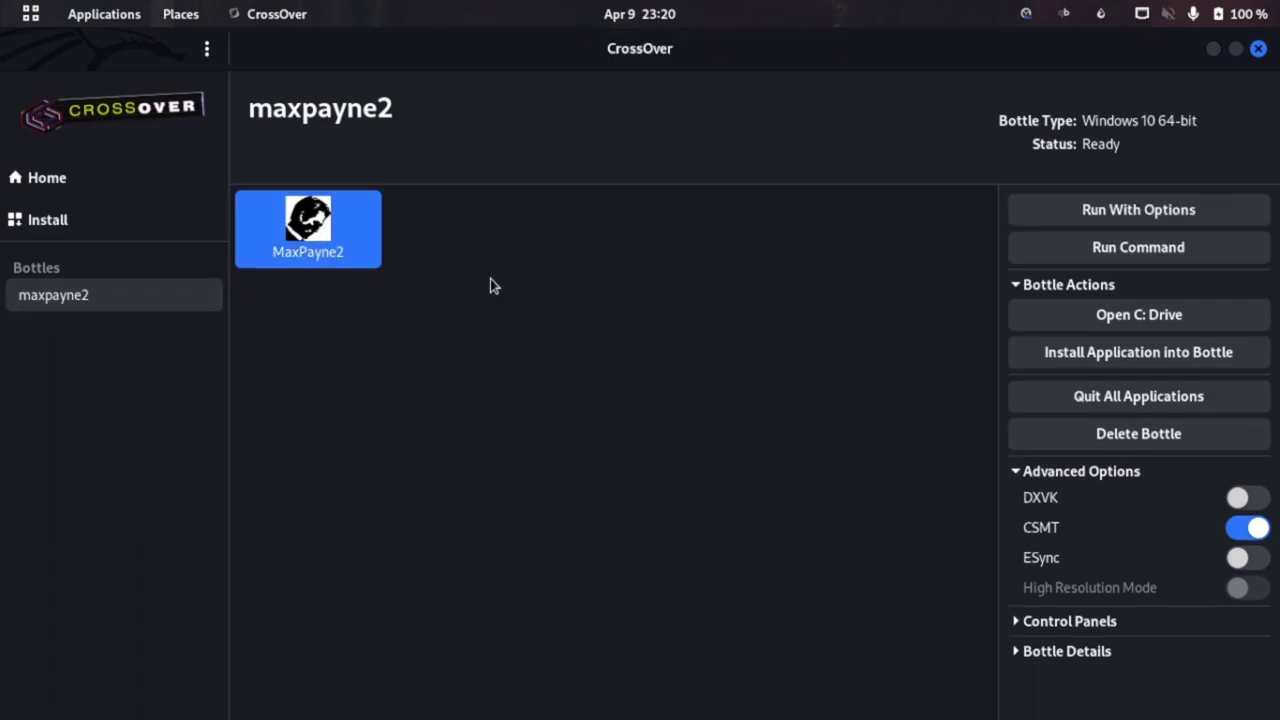
Launch MaxPayne2 from the maxpayne2 bottle, choosing Try Now in the CrossOver Demo dialog.
{"action": "double_click", "coordinate": [379, 249]}
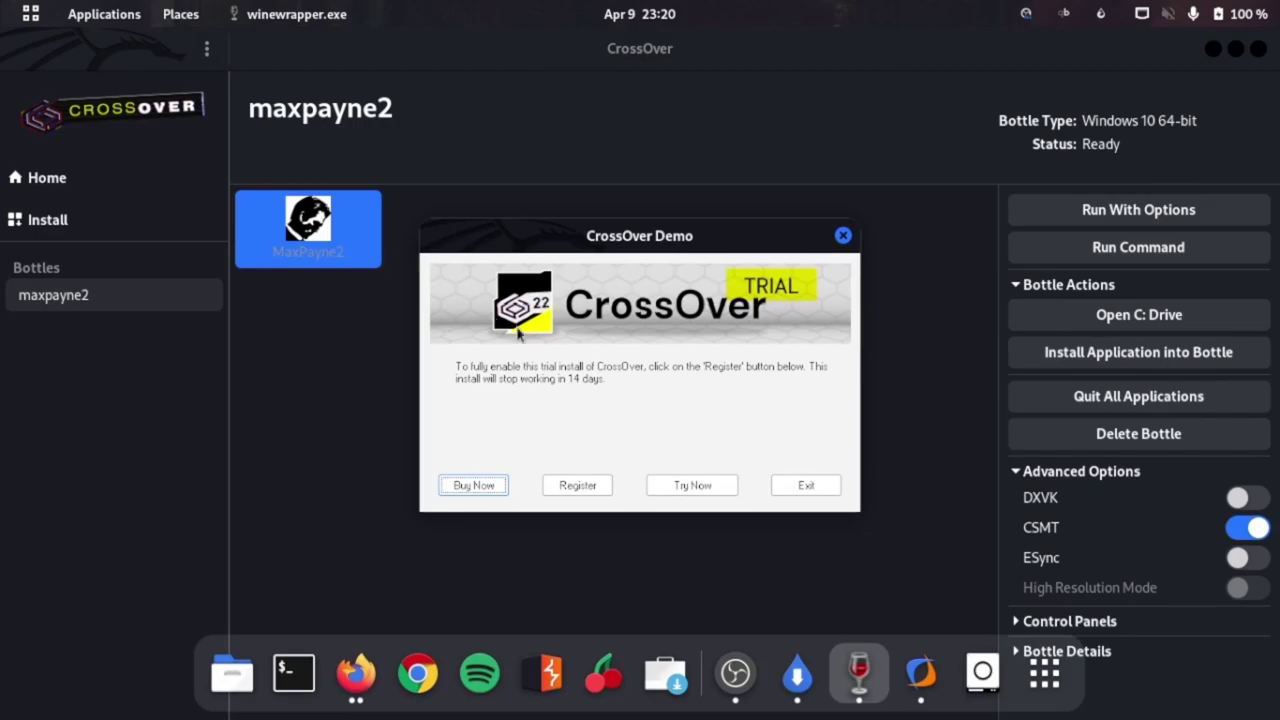
{"action": "left_click", "coordinate": [669, 484]}
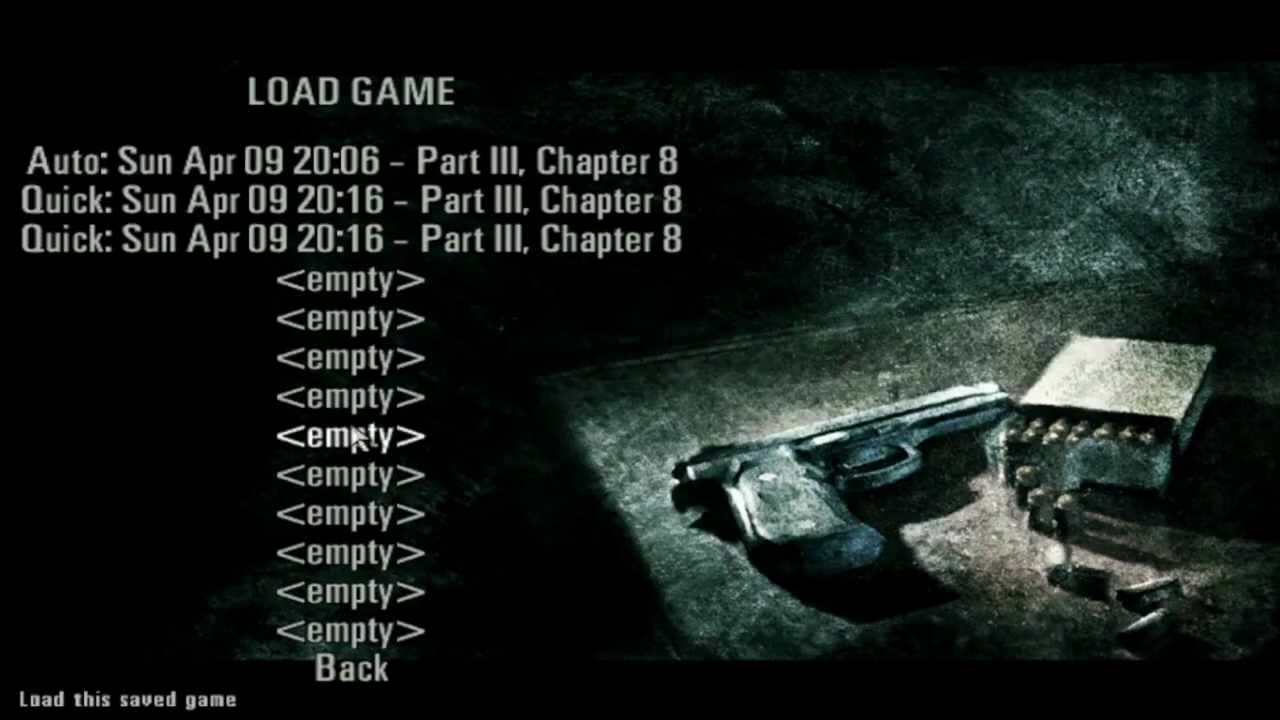
Go back from the Load Game screen and start a New Game.
{"action": "left_click", "coordinate": [390, 672]}
{"action": "left_click", "coordinate": [351, 336]}
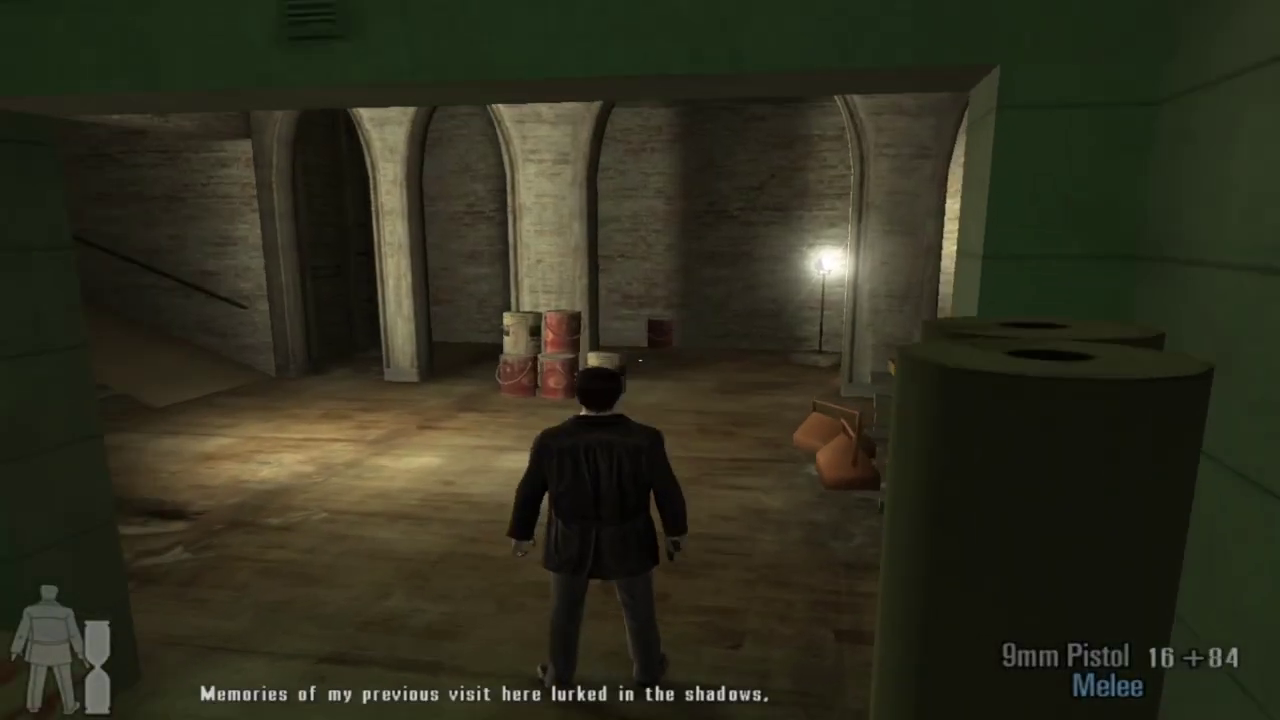
Run Max from the arched basement up the stairs into the dim upper room.
{"action": "key", "text": "w"}
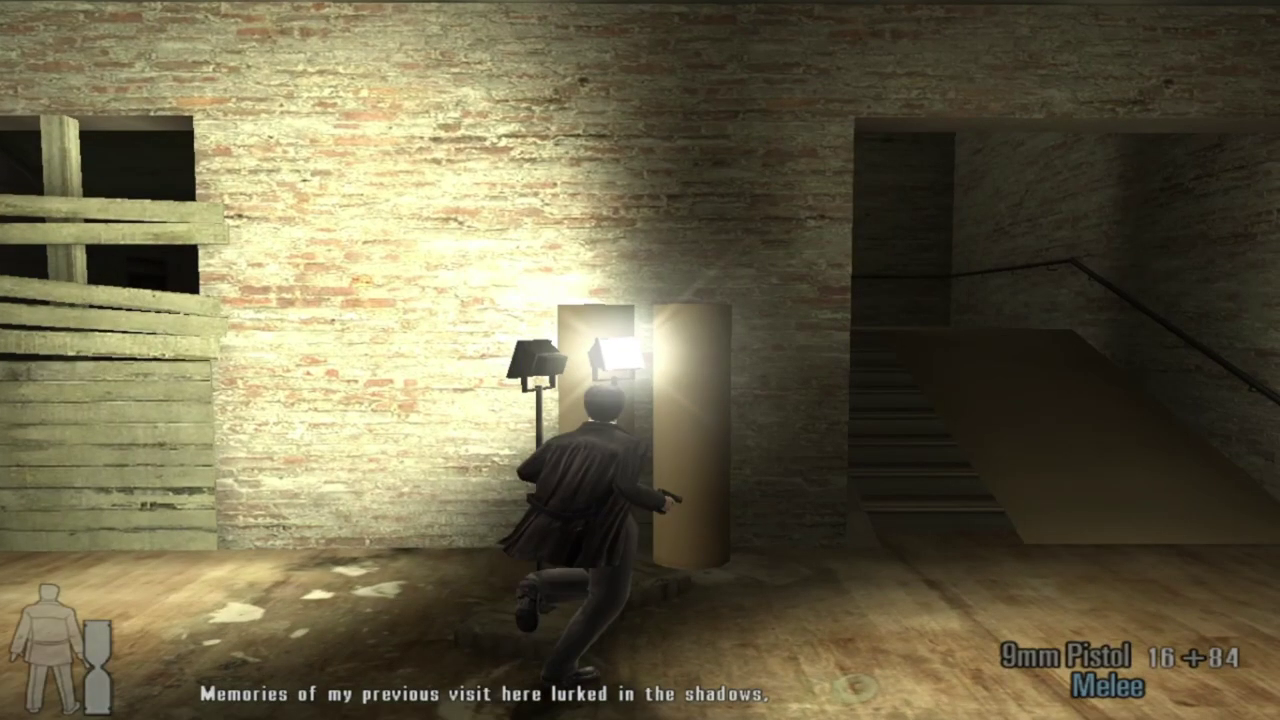
{"action": "key", "text": "w"}
{"action": "key", "text": "w"}
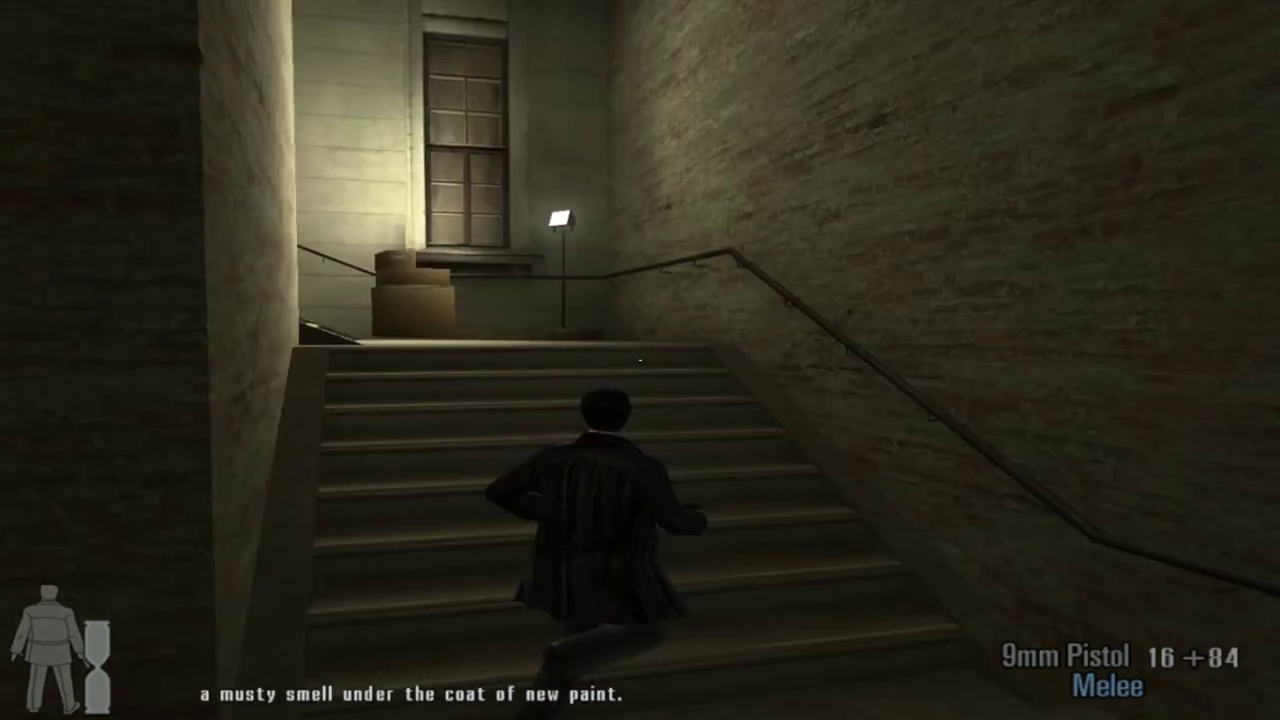
{"action": "key", "text": "w"}
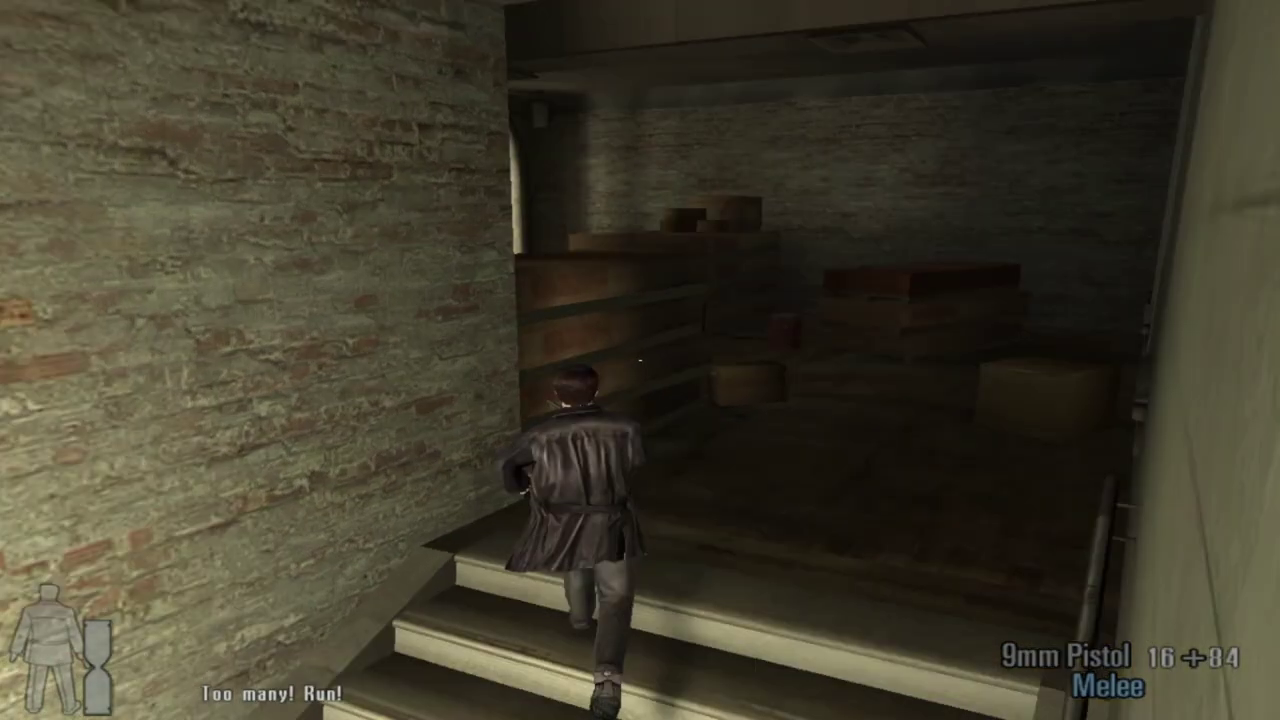
{"action": "key", "text": "w"}
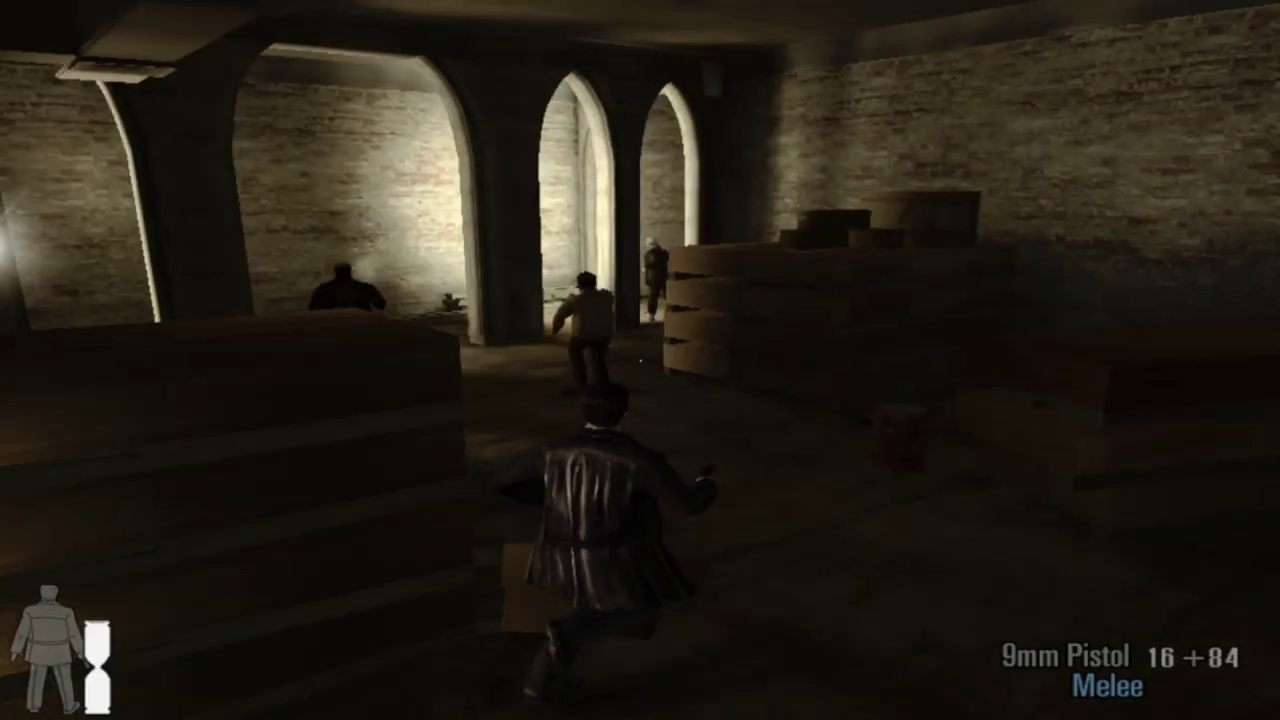
Shoot down the warehouse enemies, finishing the last one with the shotgun.
{"action": "left_click", "coordinate": [640, 359]}
{"action": "left_click", "coordinate": [640, 359]}
{"action": "left_click", "coordinate": [640, 359]}
{"action": "left_click", "coordinate": [640, 359]}
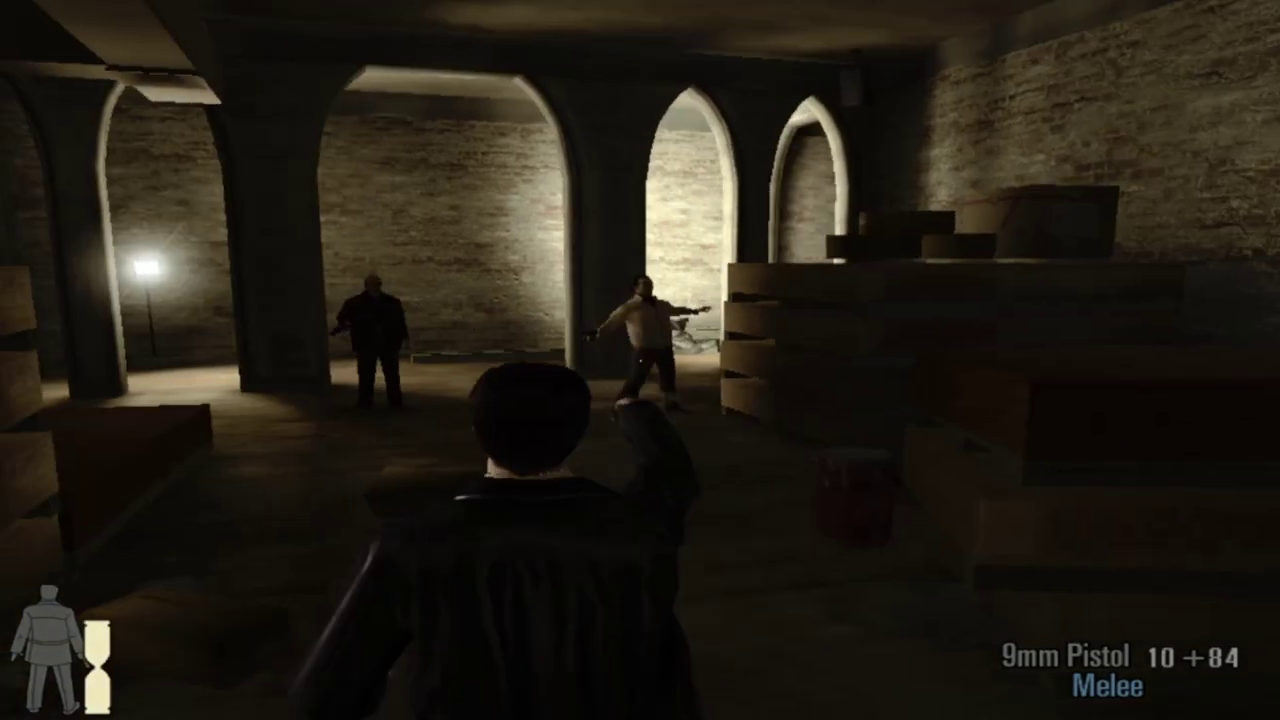
{"action": "left_click", "coordinate": [640, 359]}
{"action": "left_click", "coordinate": [640, 359]}
{"action": "left_click", "coordinate": [640, 359]}
{"action": "left_click", "coordinate": [640, 359]}
{"action": "left_click", "coordinate": [640, 359]}
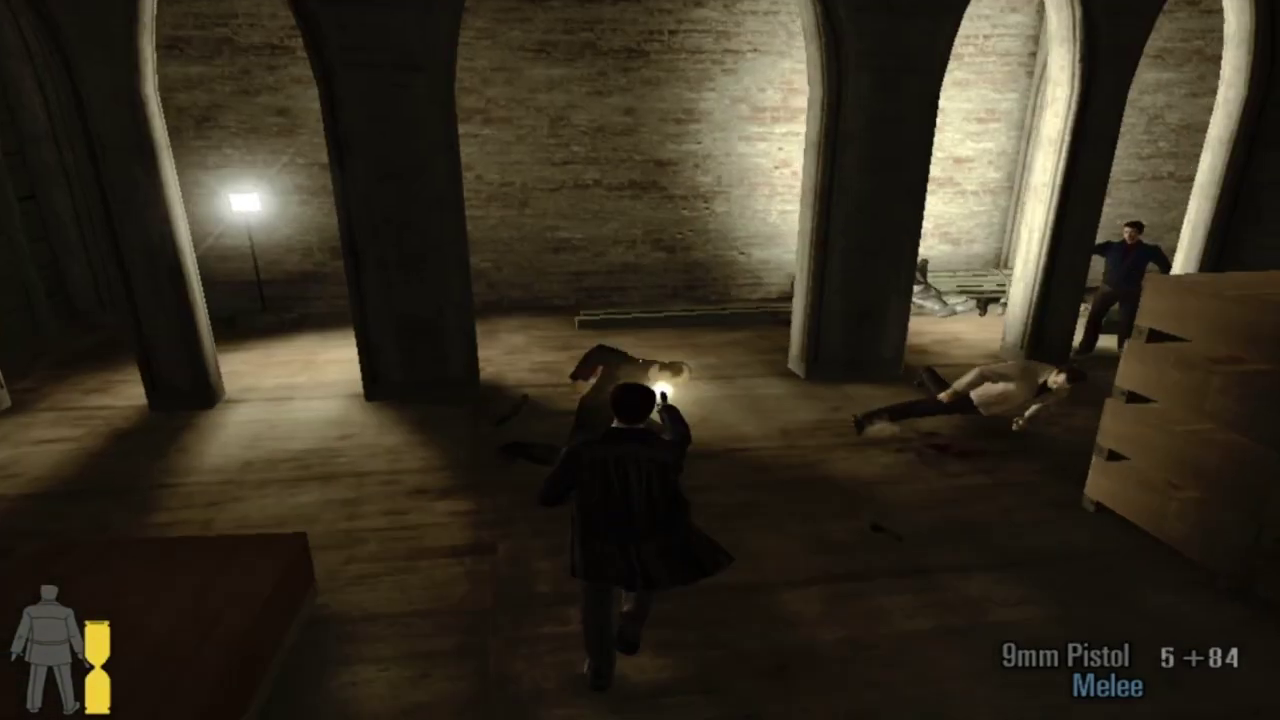
{"action": "left_click", "coordinate": [640, 359]}
{"action": "left_click", "coordinate": [640, 359]}
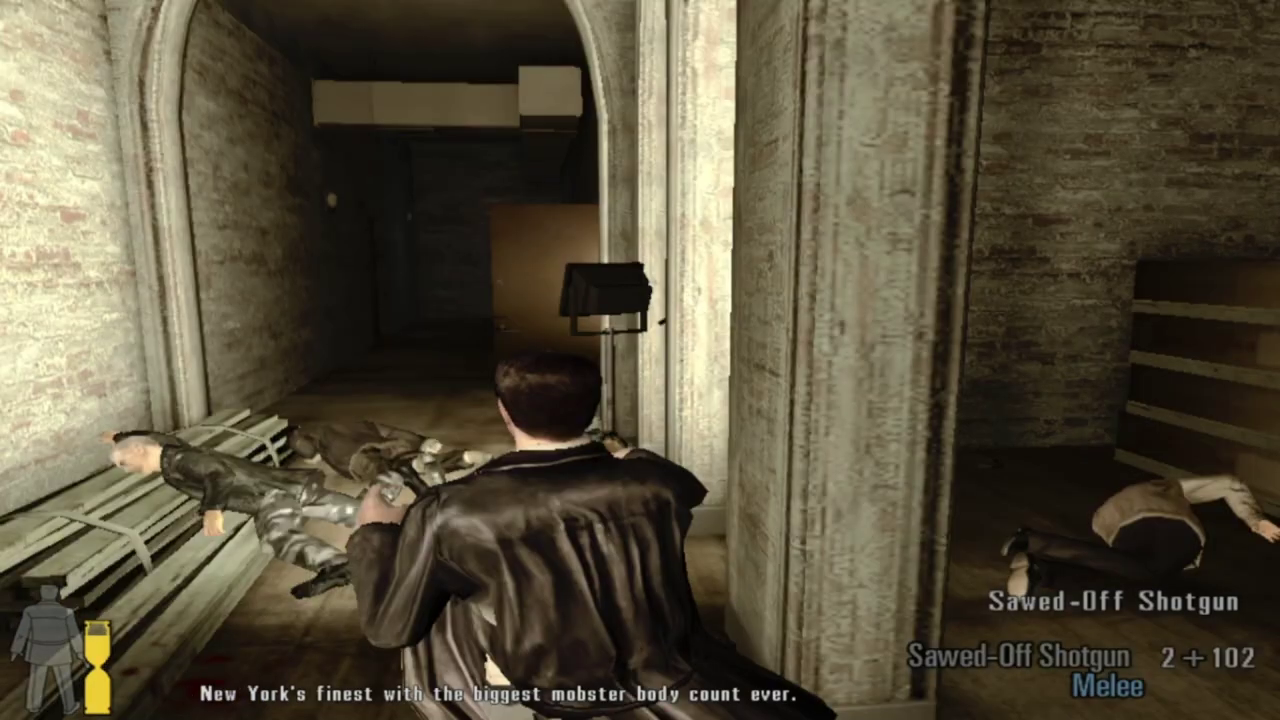
{"action": "left_click", "coordinate": [640, 360]}
{"action": "left_click", "coordinate": [640, 360]}
Grab the Ingram and collect two bottles of painkillers from the office cabinet.
{"action": "key", "text": "w"}
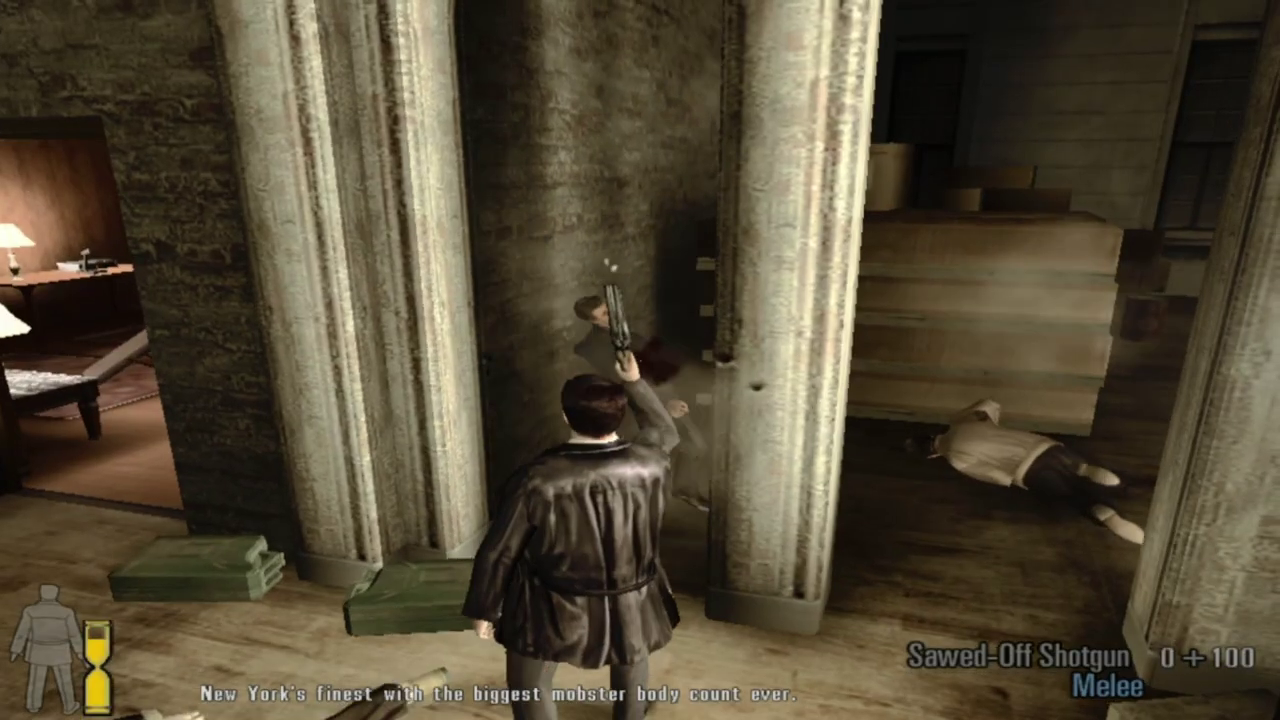
{"action": "scroll", "coordinate": [640, 360], "scroll_direction": "down", "scroll_amount": 1}
{"action": "key", "text": "w"}
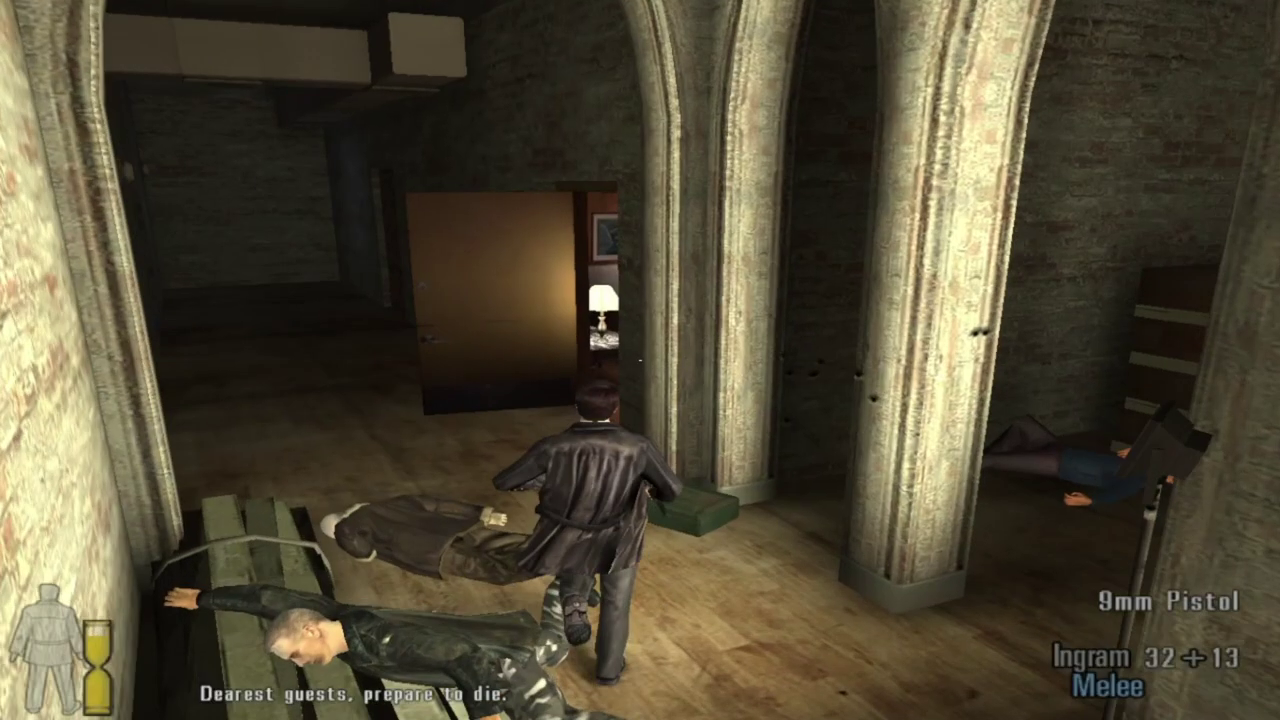
{"action": "key", "text": "w"}
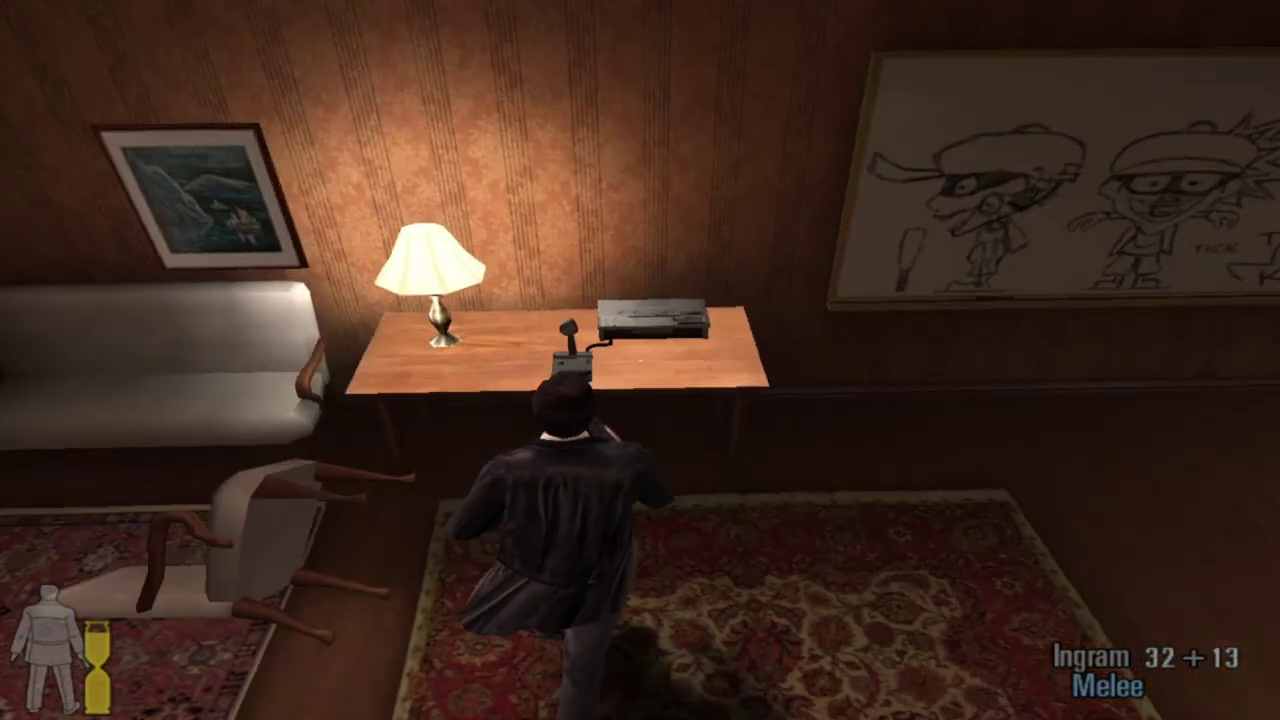
{"action": "key", "text": "e"}
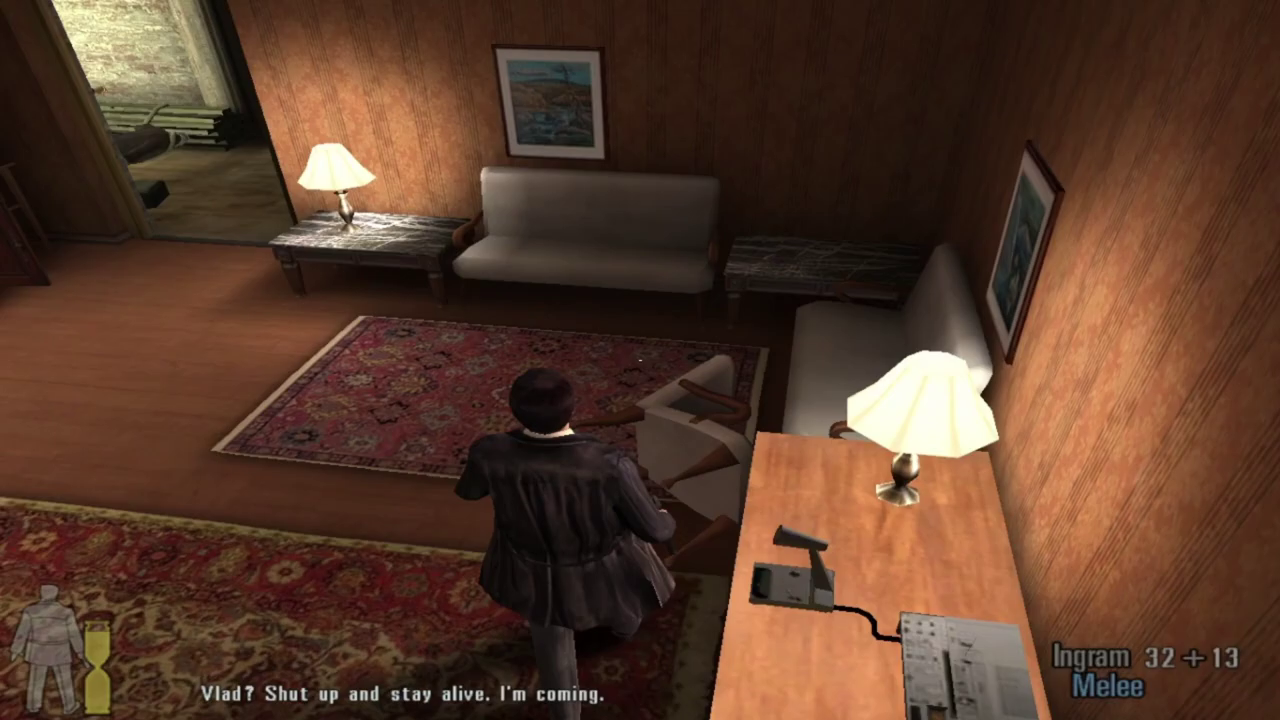
{"action": "key", "text": "w"}
{"action": "key", "text": "w"}
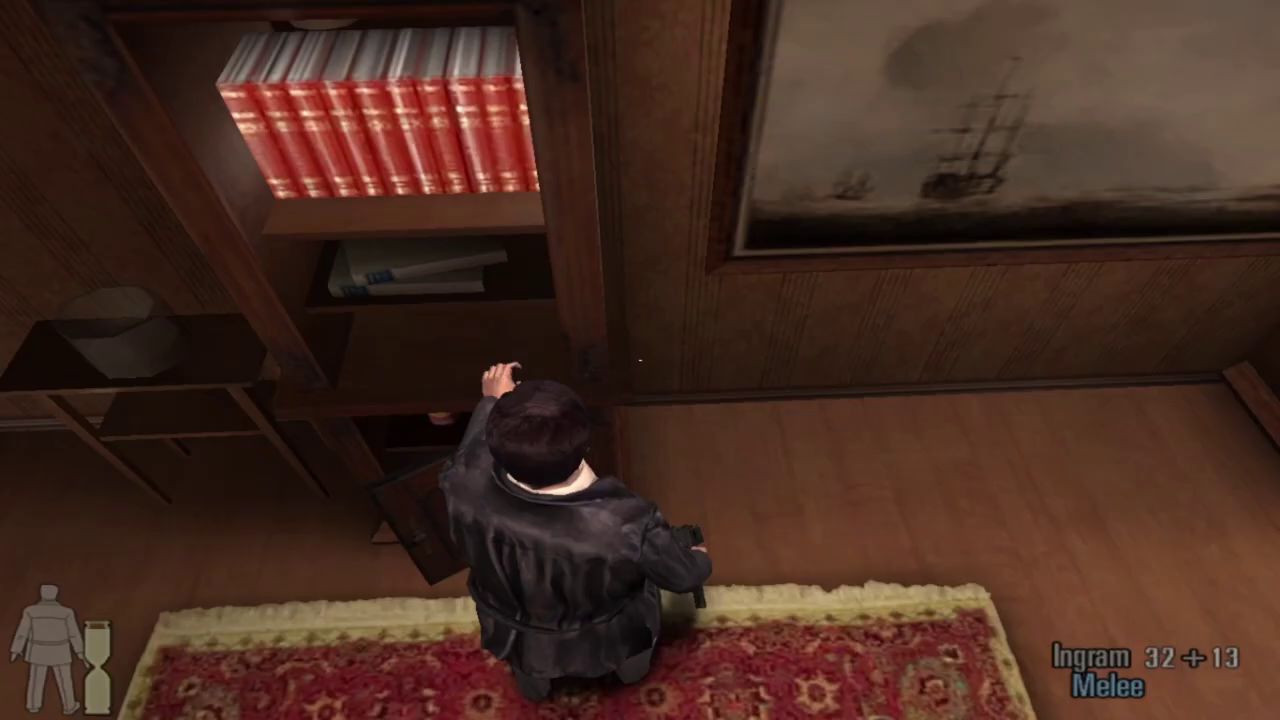
{"action": "key", "text": "e"}
{"action": "key", "text": "w"}
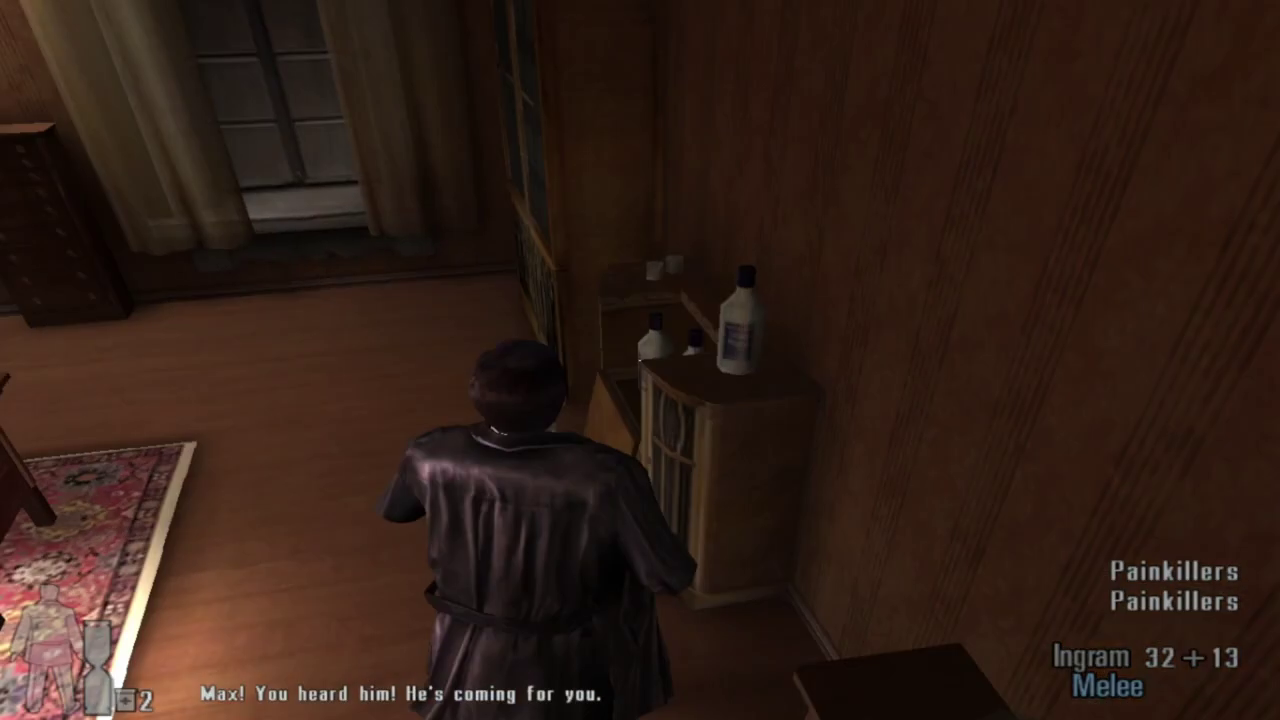
{"action": "key", "text": "w"}
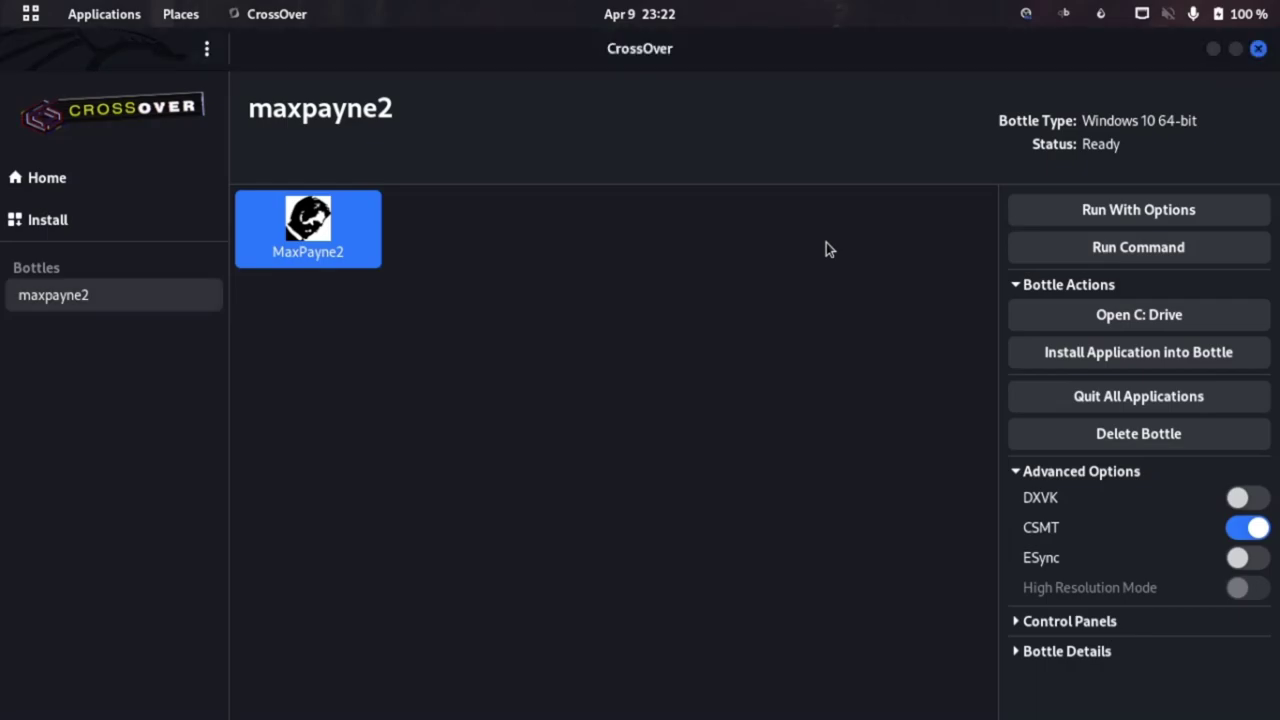
Clear the launcher selection in the maxpayne2 bottle window.
{"action": "left_click", "coordinate": [822, 247]}
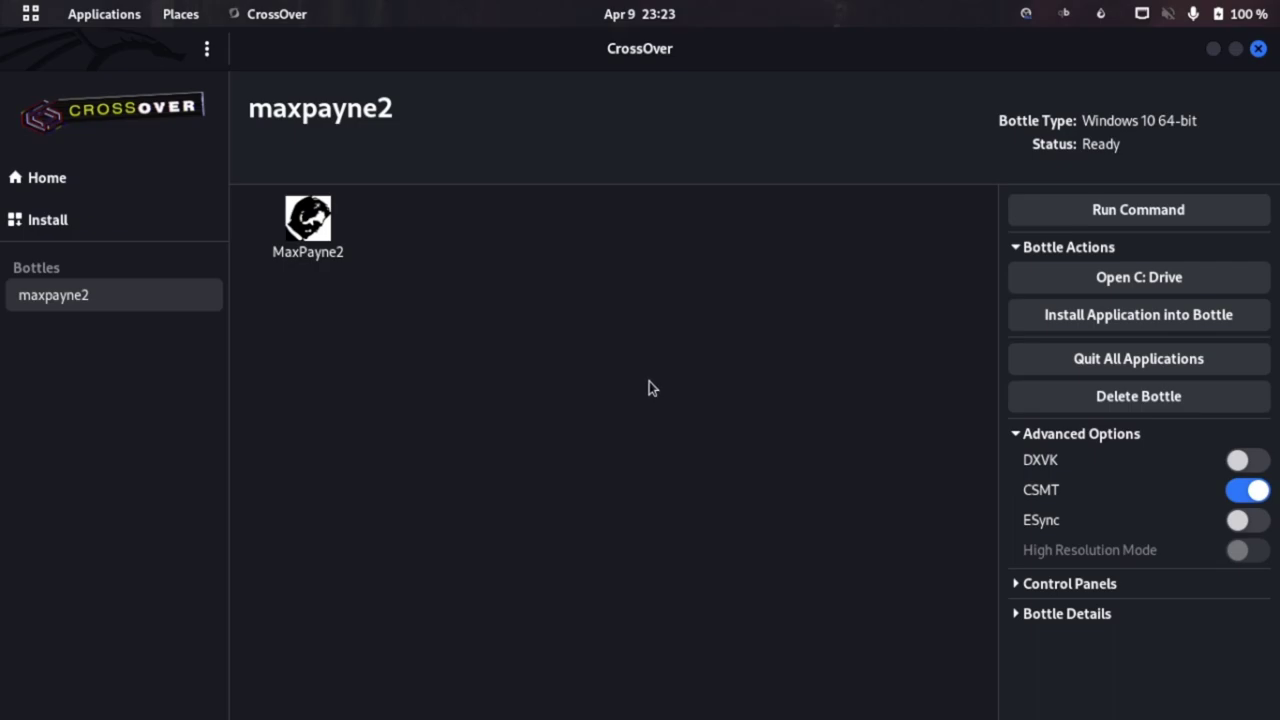
Switch to the OBS Studio window from the Activities overview, with recording still at 00:08:12.
{"action": "mouse_move", "coordinate": [3, 3]}
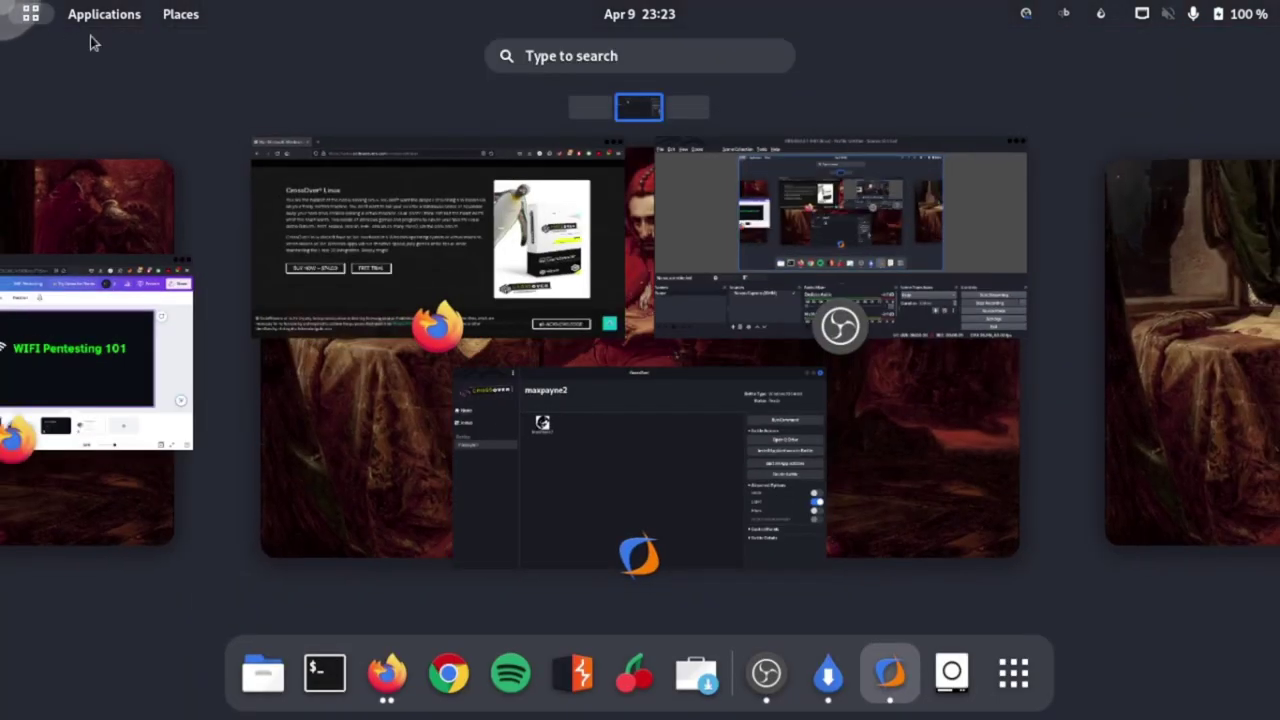
{"action": "left_click", "coordinate": [820, 262]}
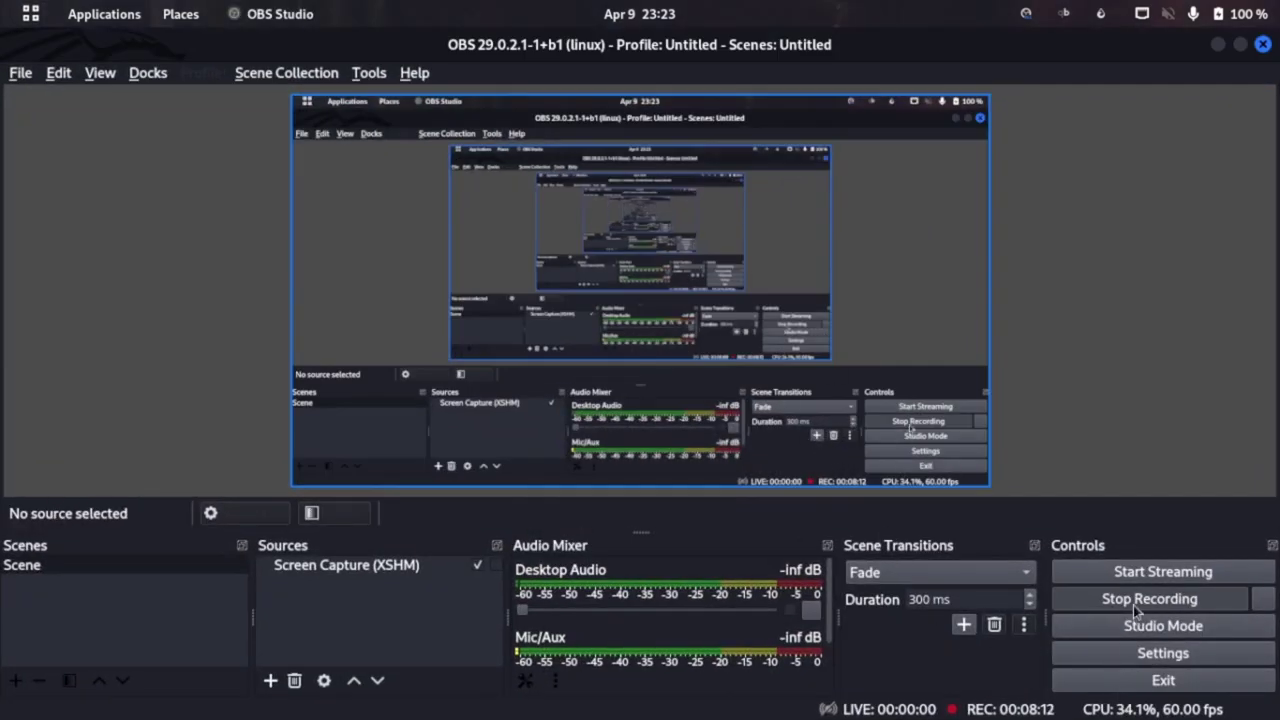